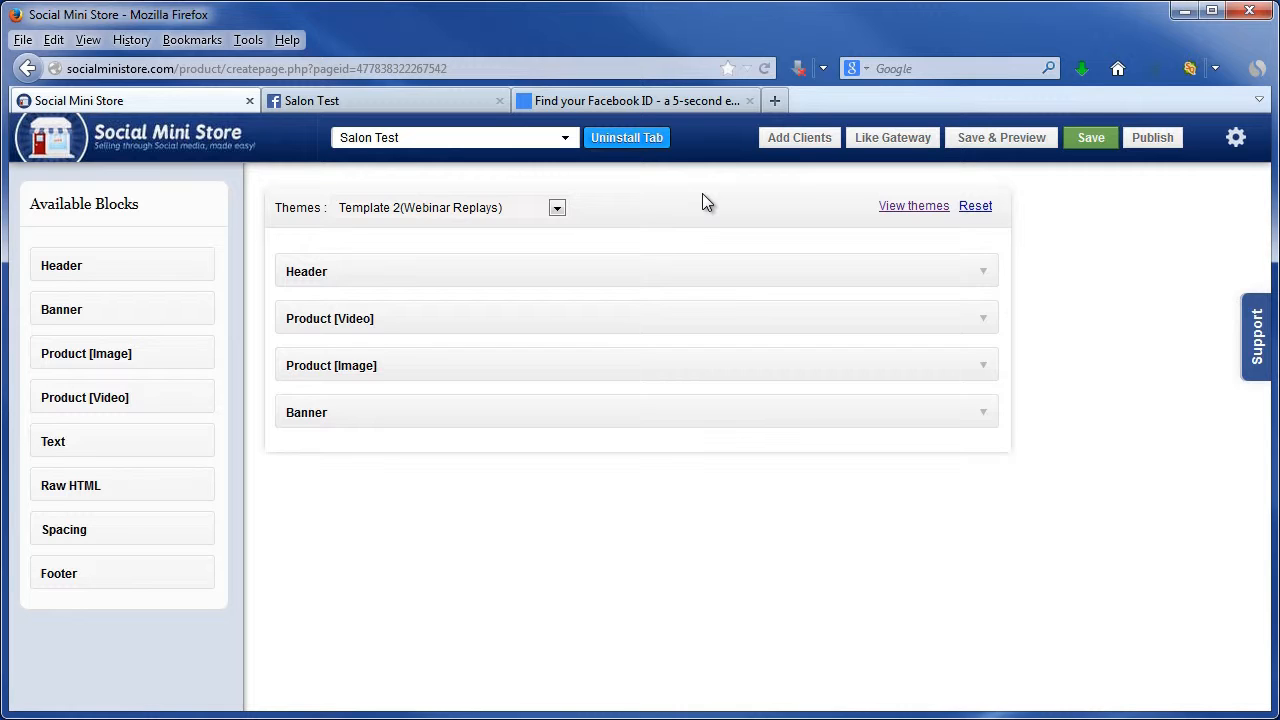
# Review the themes available for the Salon Test page and examine the editable headline in its Header block.
pyautogui.click(460, 210)
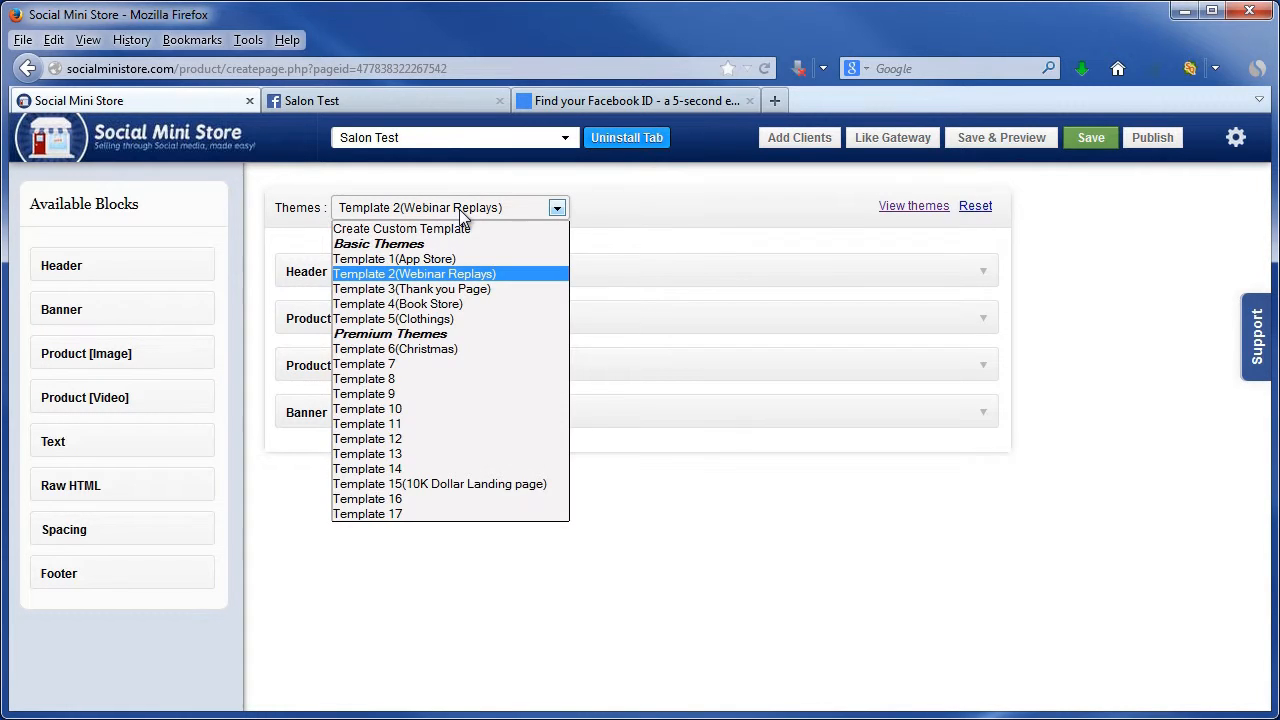
pyautogui.click(462, 214)
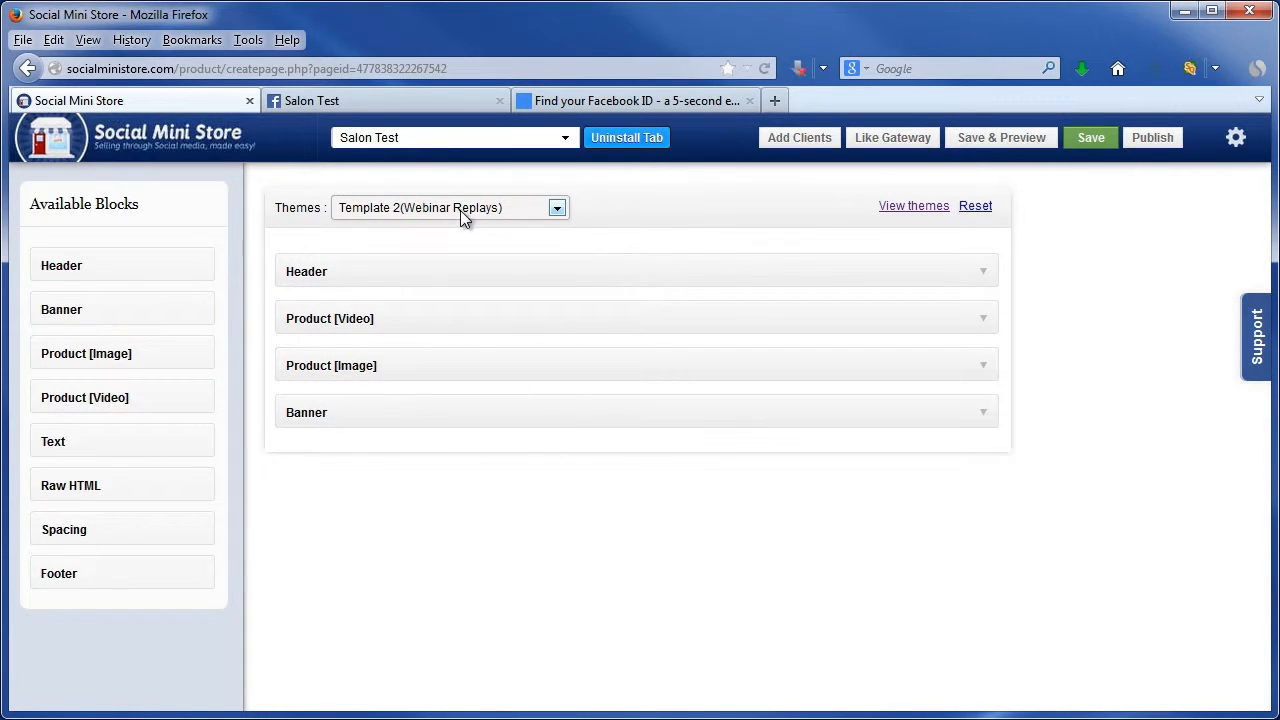
pyautogui.click(984, 273)
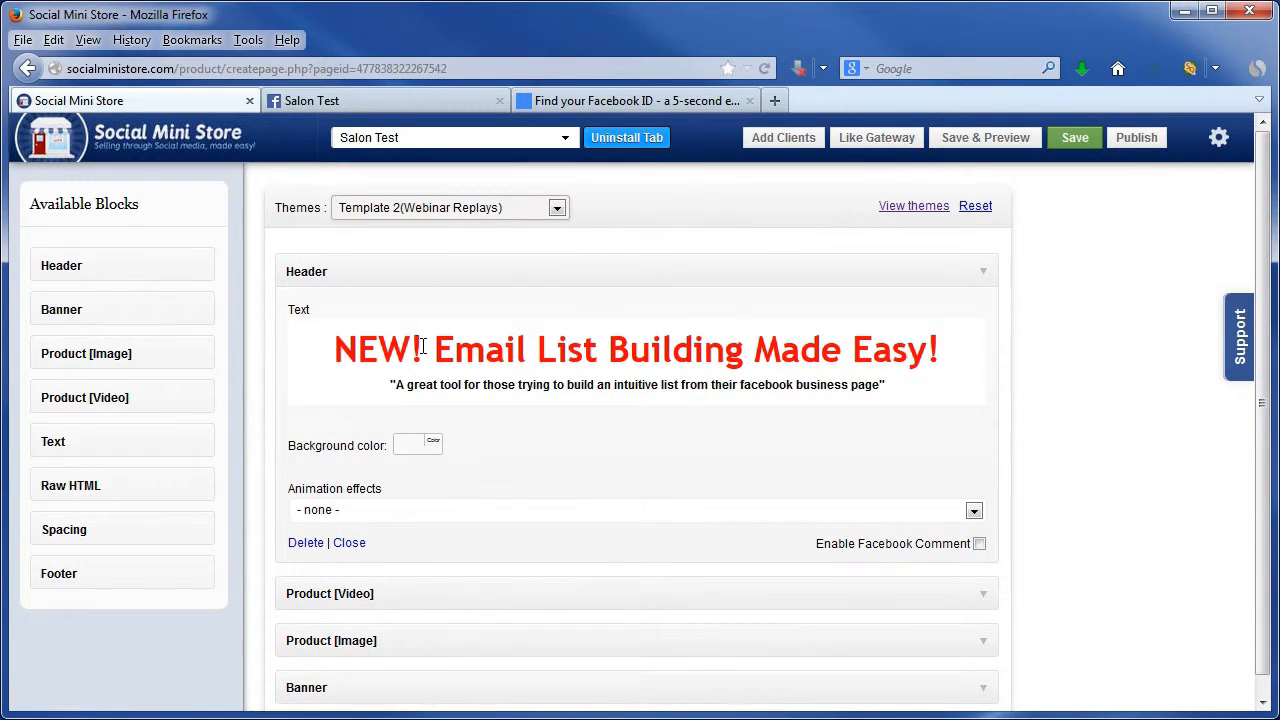
pyautogui.doubleClick(332, 338)
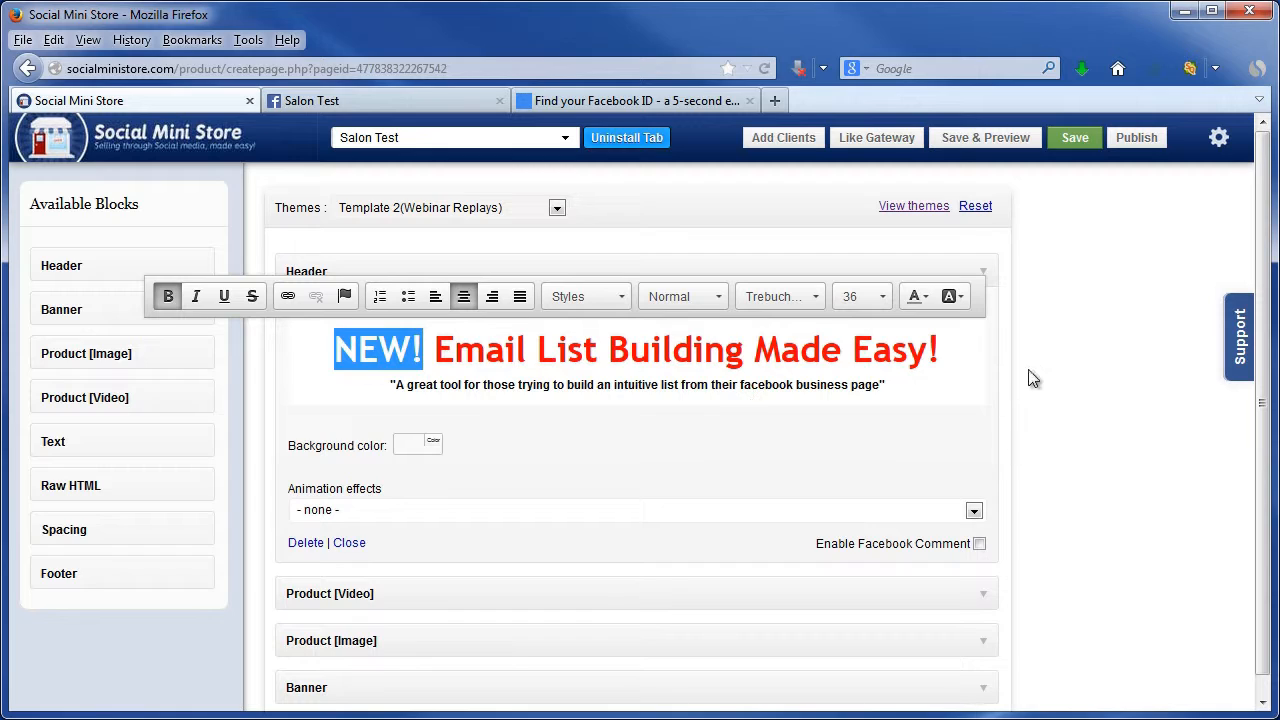
# Save and preview the store page, and compare it with the Salon Test page on Facebook.
pyautogui.click(999, 135)
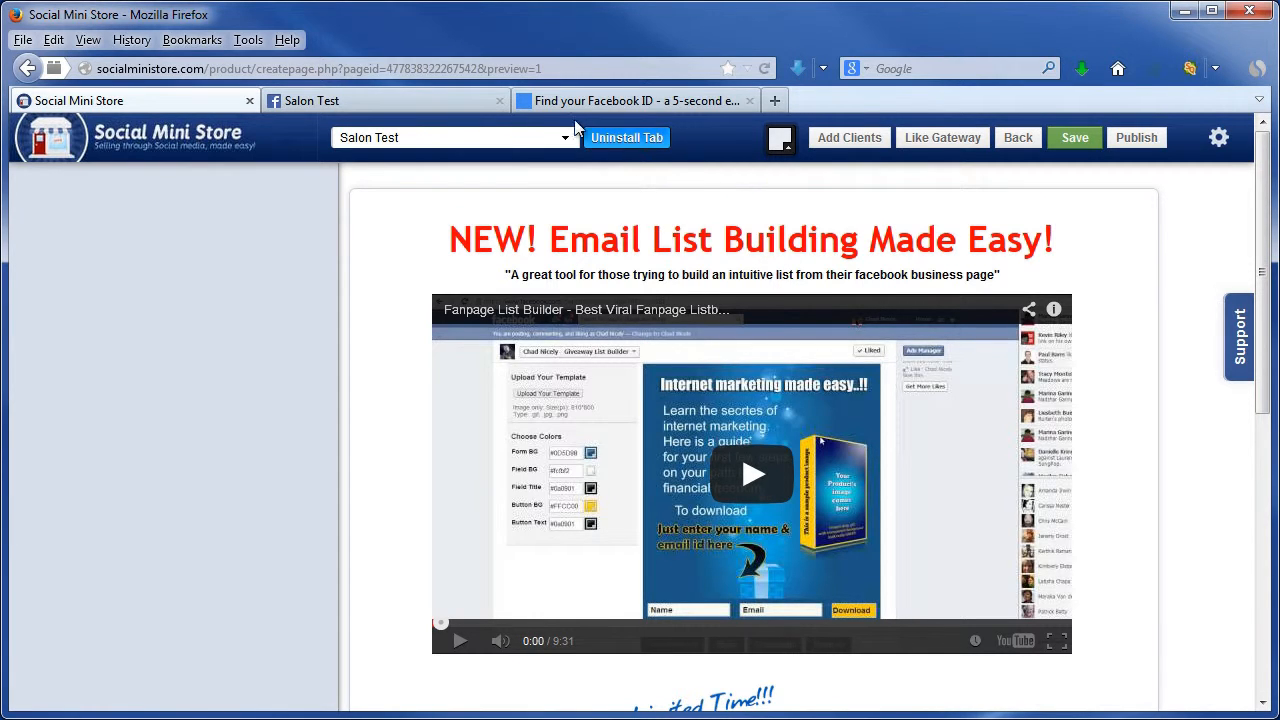
pyautogui.click(402, 103)
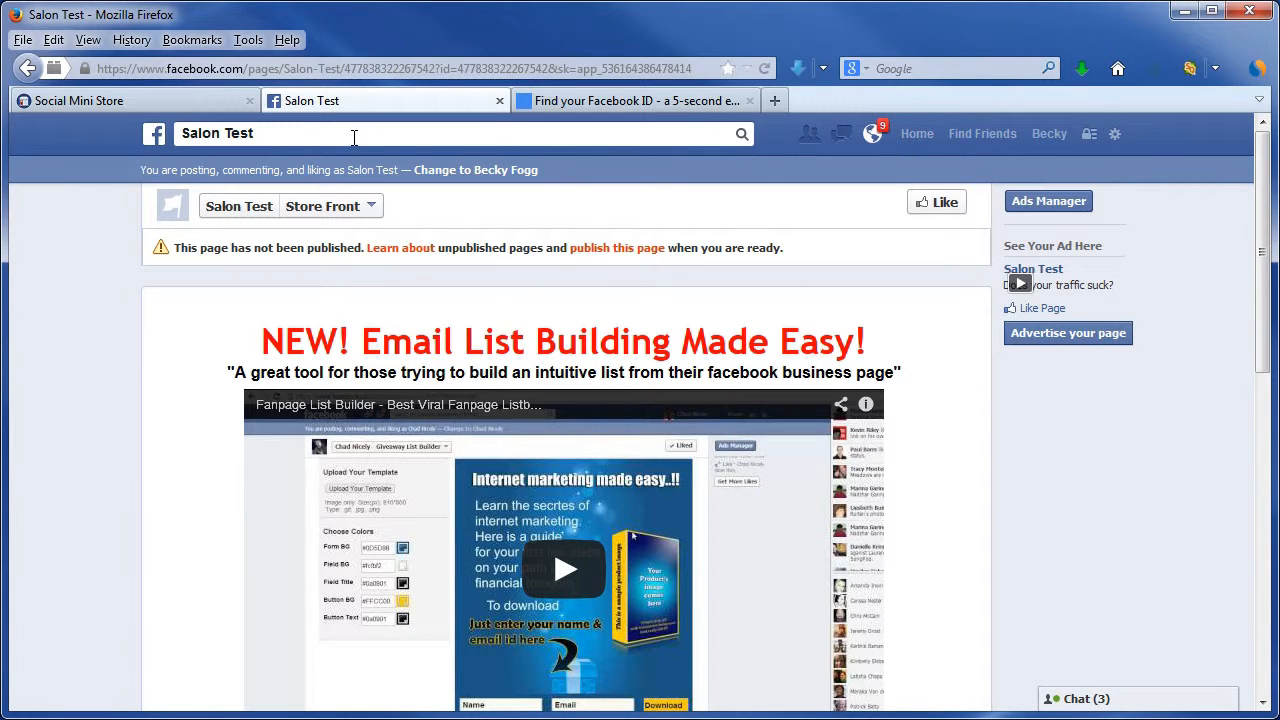
pyautogui.click(140, 99)
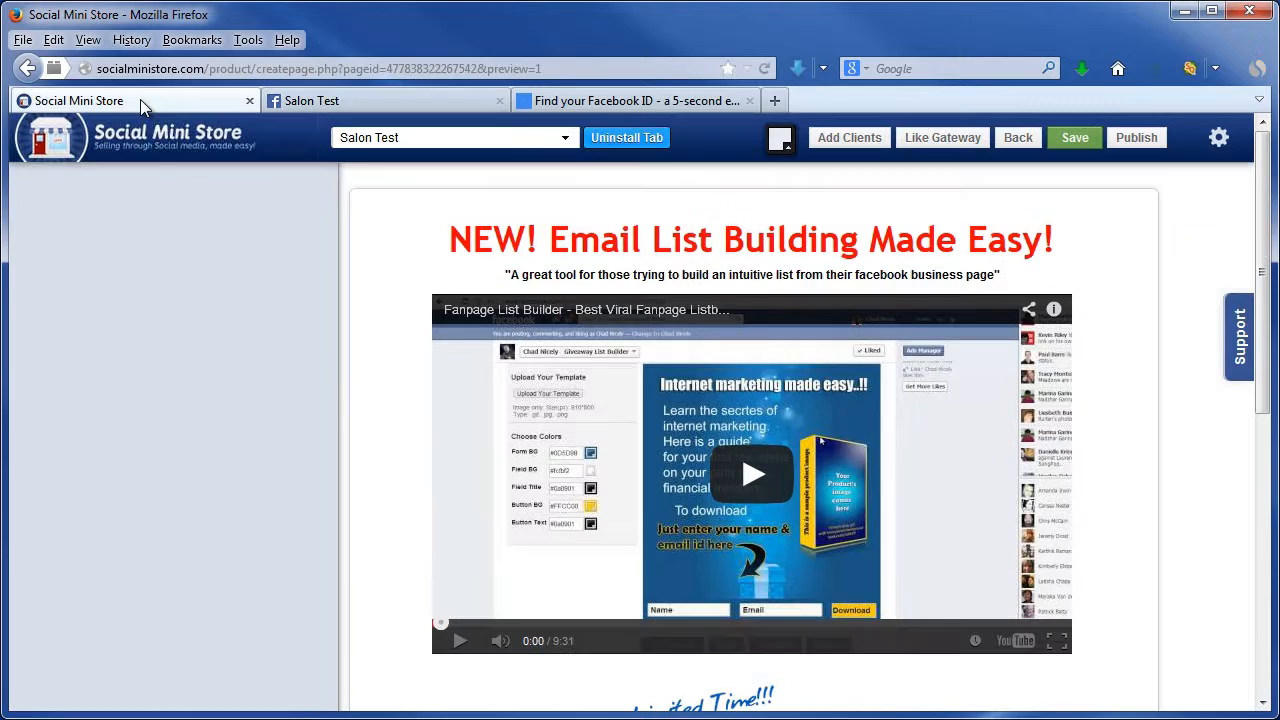
# Open the client form, look up the client's numeric Facebook ID from the profile URL, and copy that ID.
pyautogui.click(870, 142)
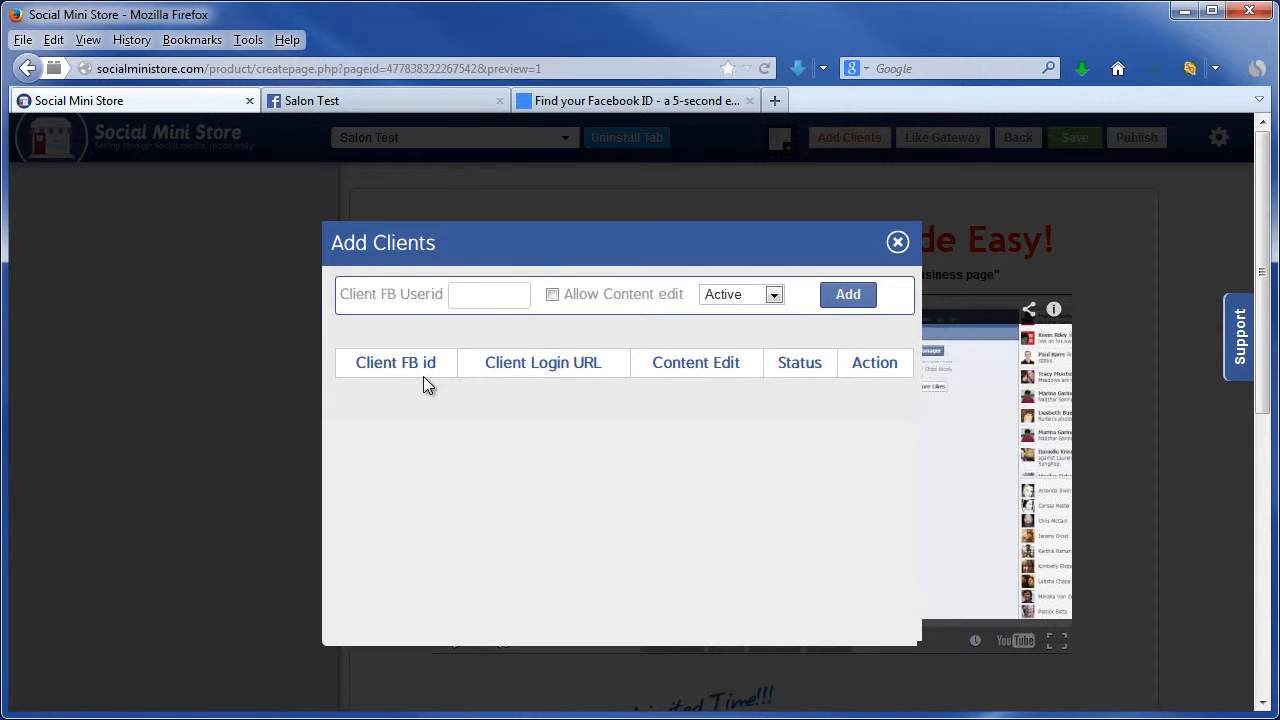
pyautogui.click(622, 101)
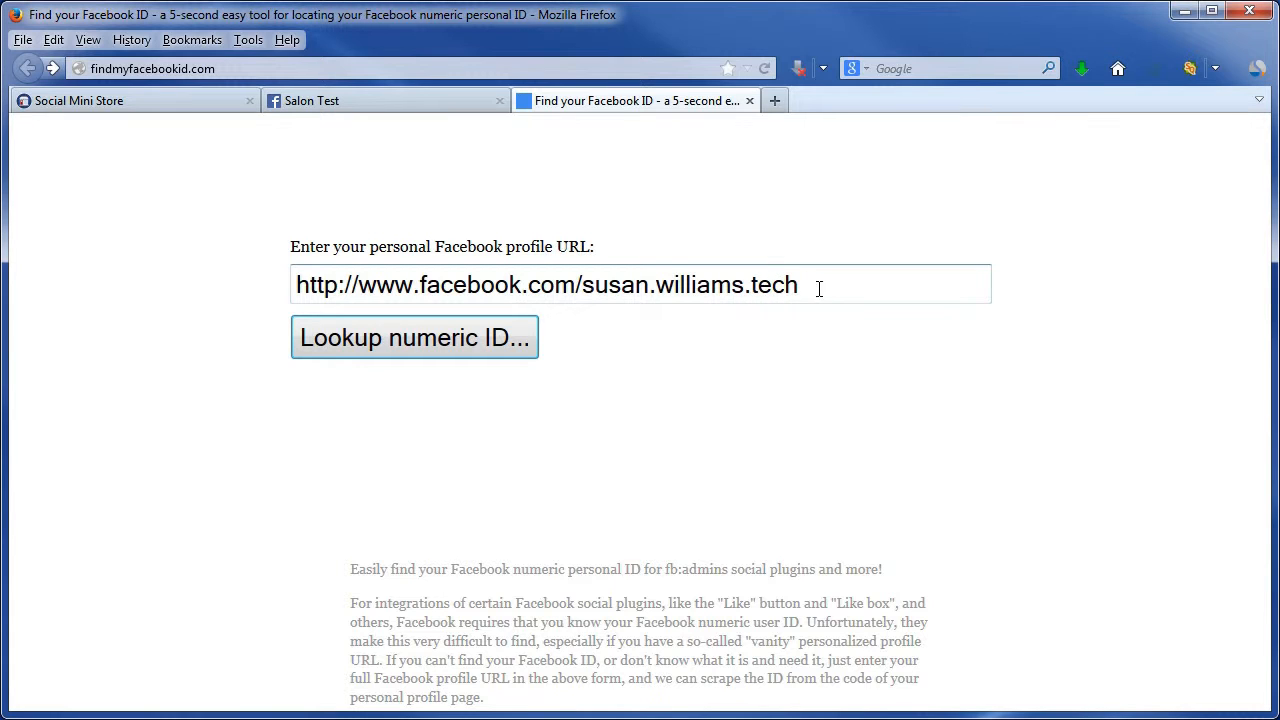
pyautogui.click(437, 336)
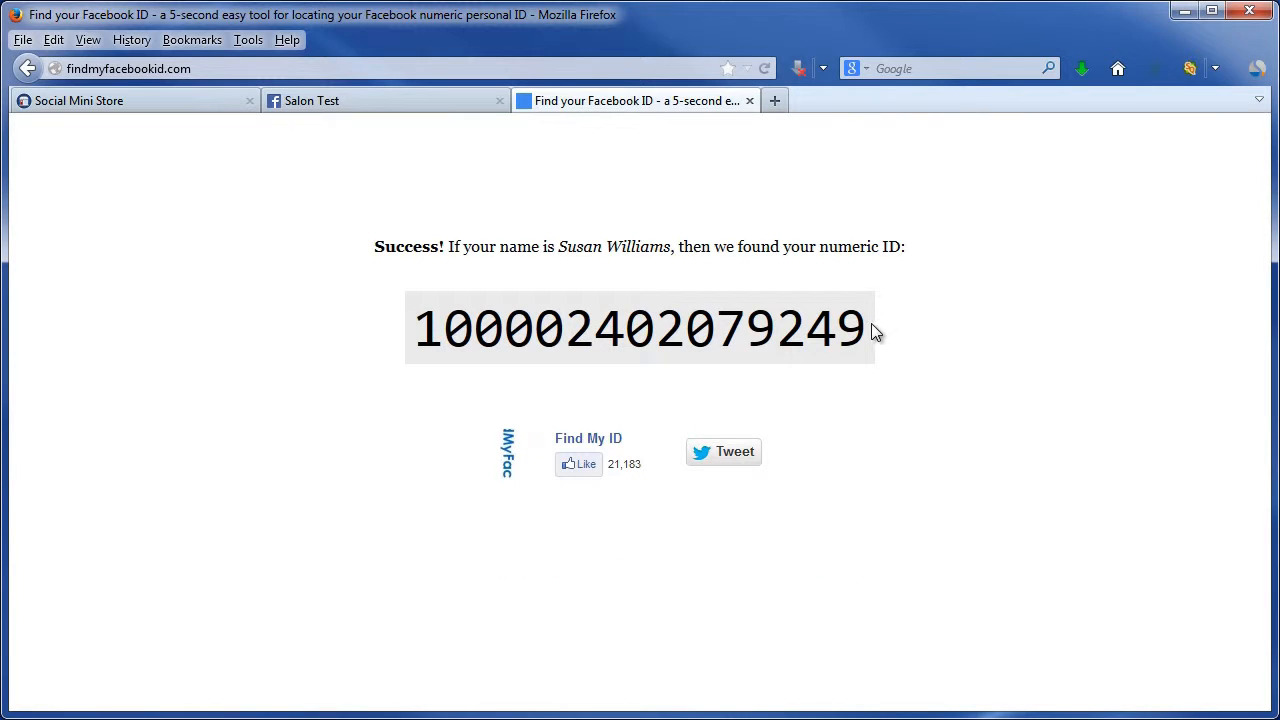
pyautogui.moveTo(868, 330); pyautogui.dragTo(407, 312)
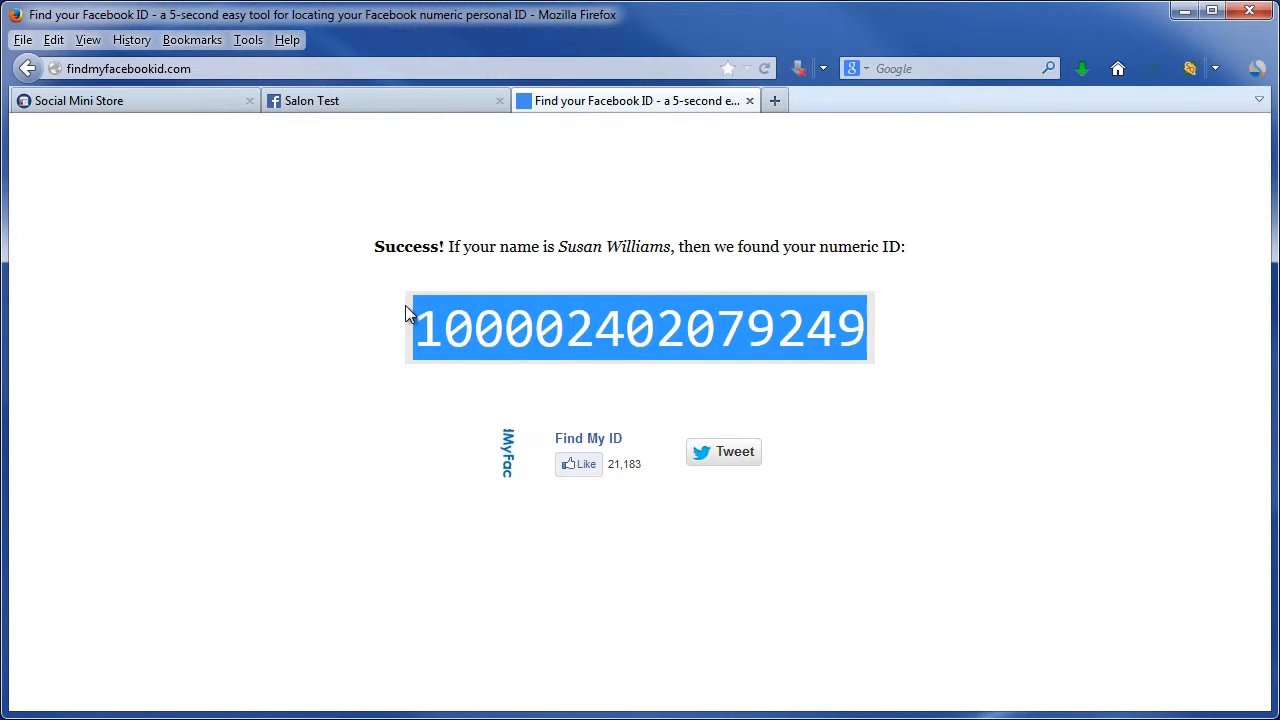
pyautogui.rightClick(490, 320)
pyautogui.click(545, 388)
# Add the client using the copied Facebook user ID, with content editing allowed and the status Active.
pyautogui.click(207, 104)
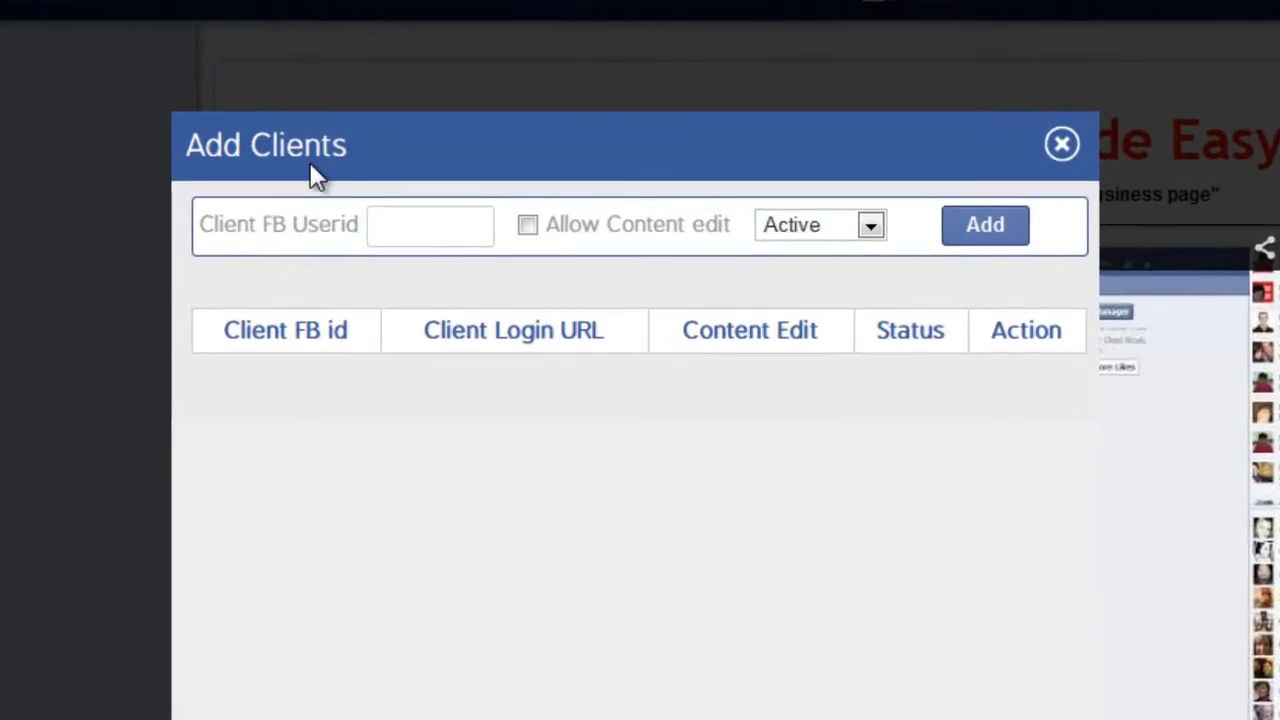
pyautogui.click(410, 226)
pyautogui.rightClick(417, 236)
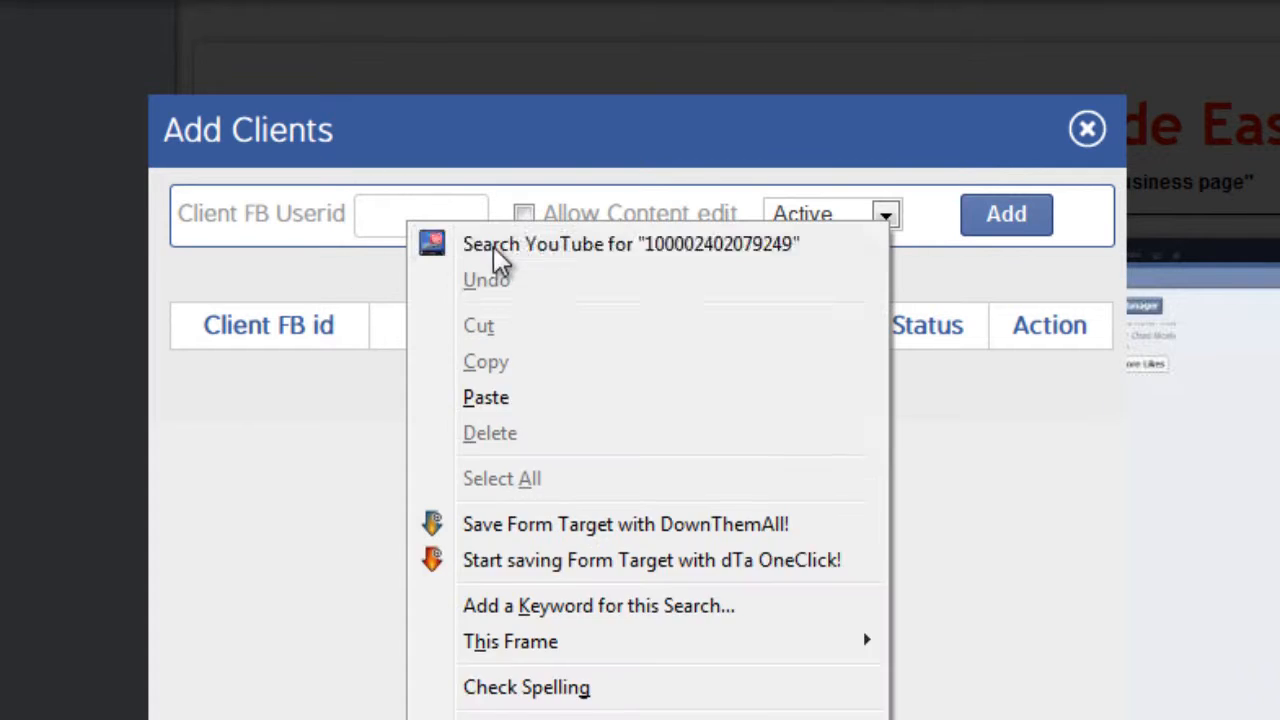
pyautogui.click(532, 363)
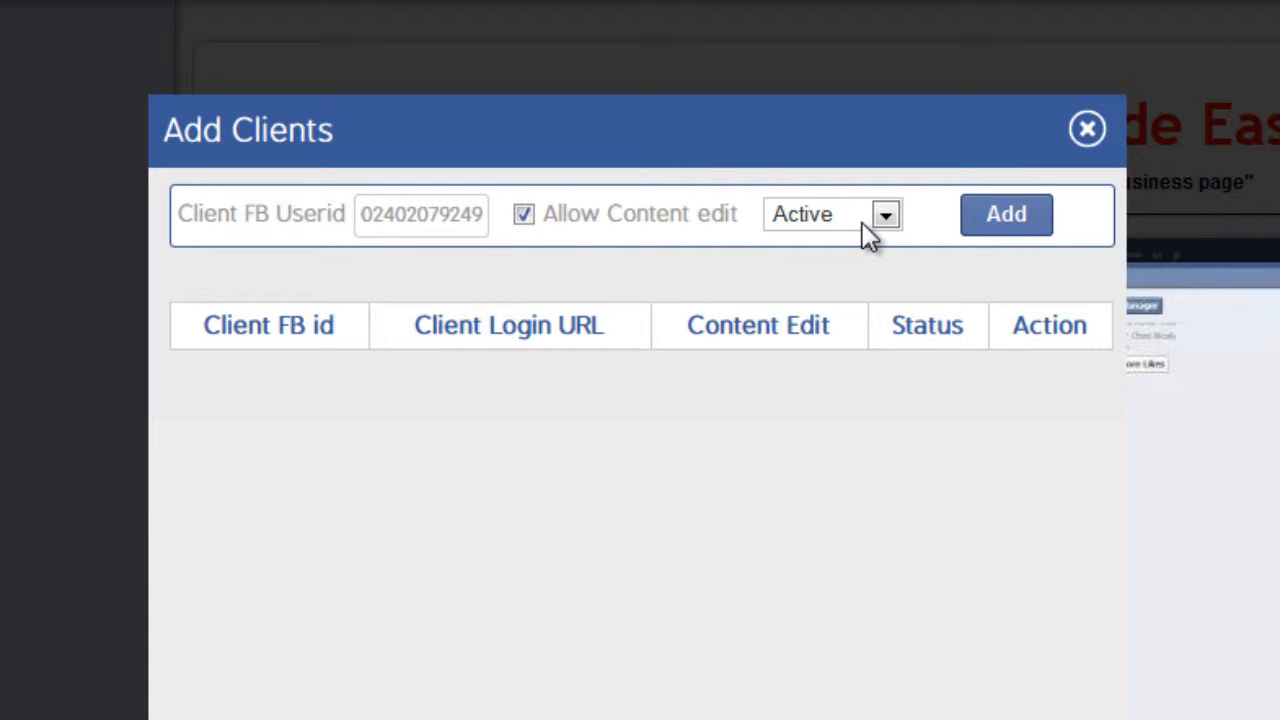
pyautogui.click(1020, 222)
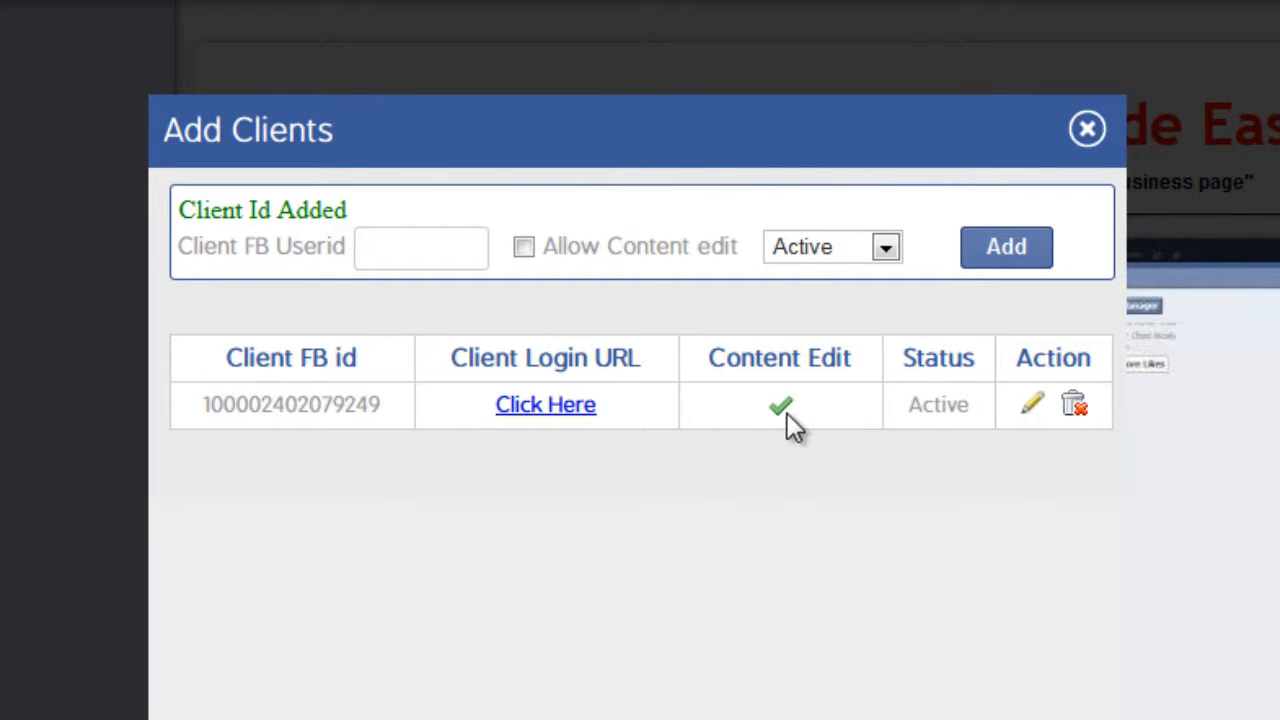
# Show the client's login URL, and resubmit the client record with content editing allowed and the status Active.
pyautogui.click(566, 418)
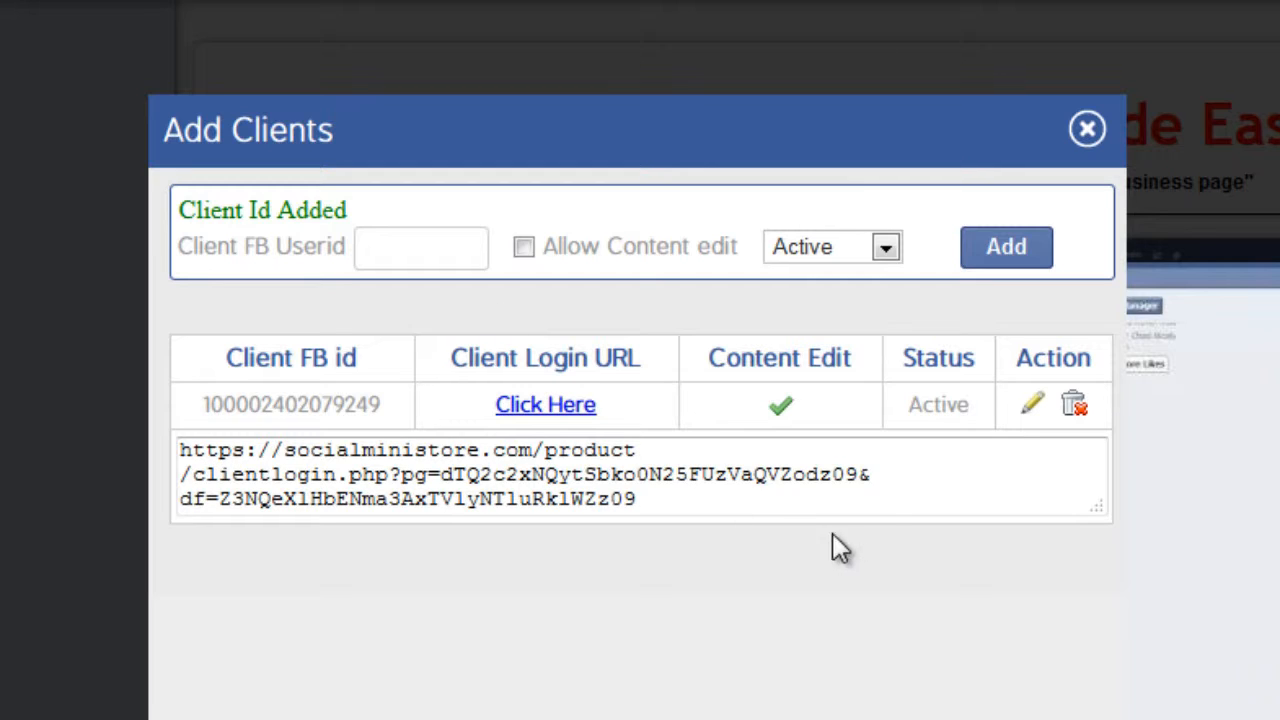
pyautogui.click(1033, 410)
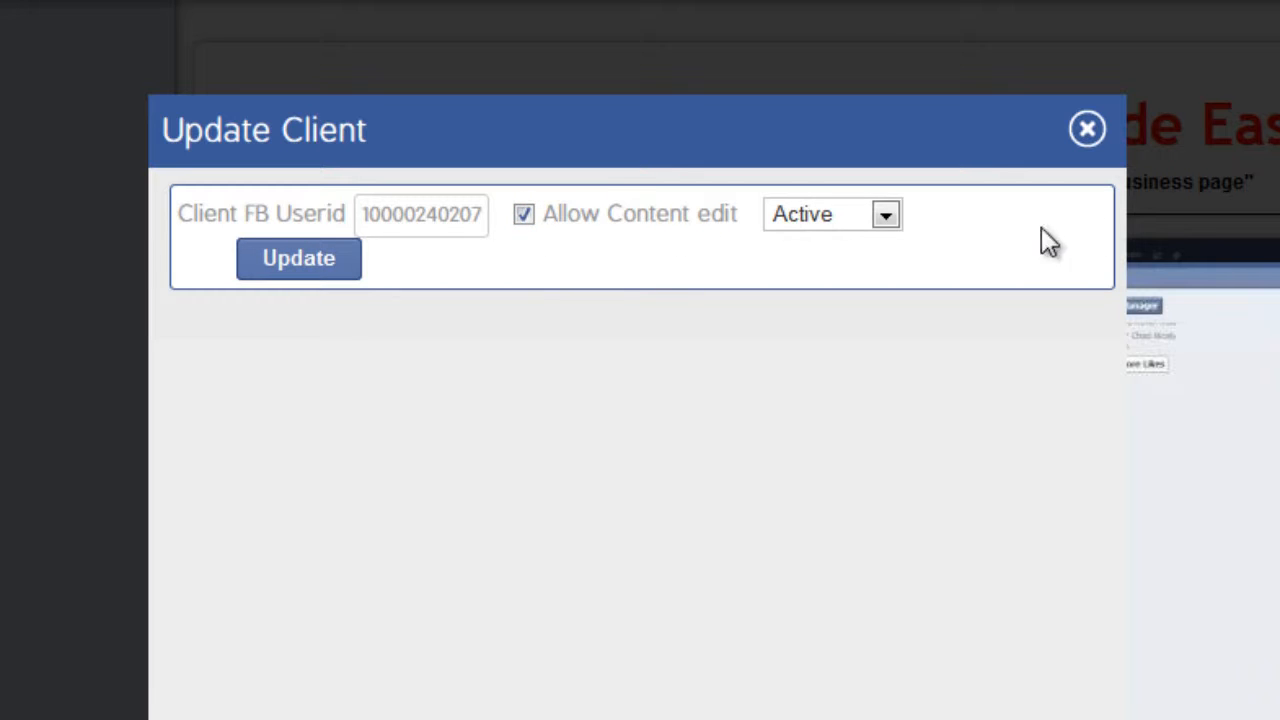
pyautogui.click(805, 218)
pyautogui.click(821, 214)
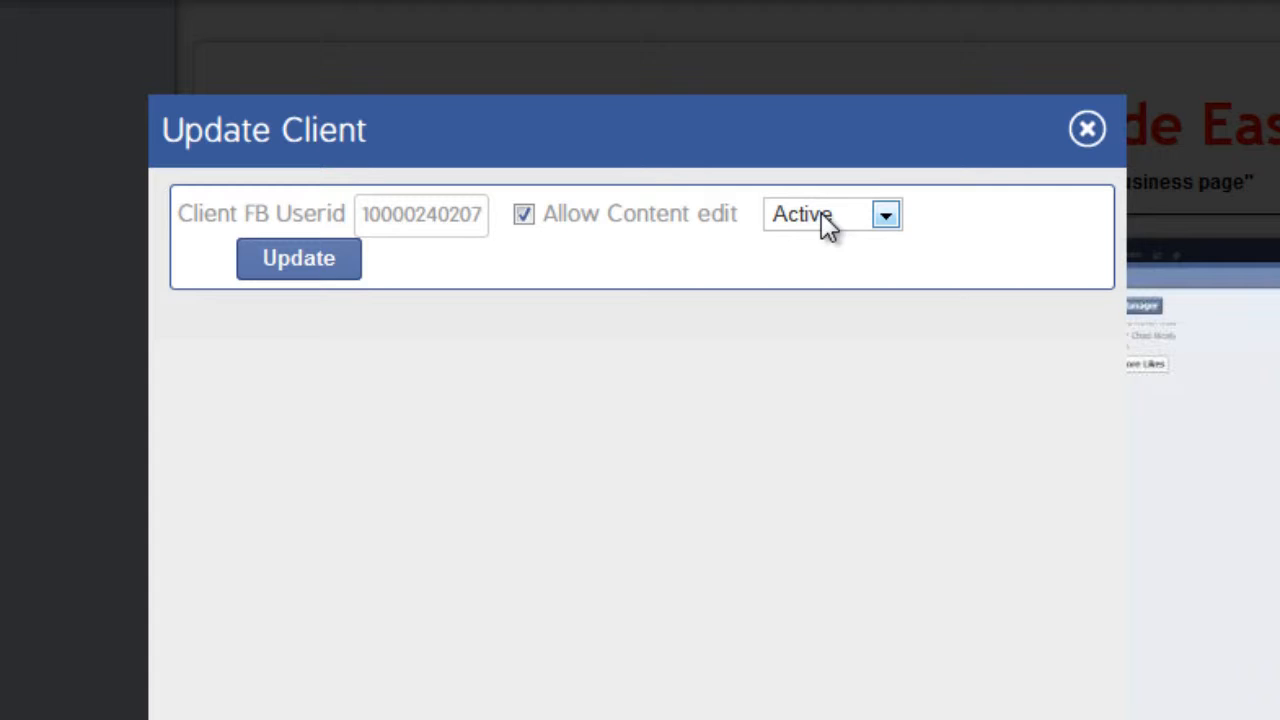
pyautogui.click(328, 274)
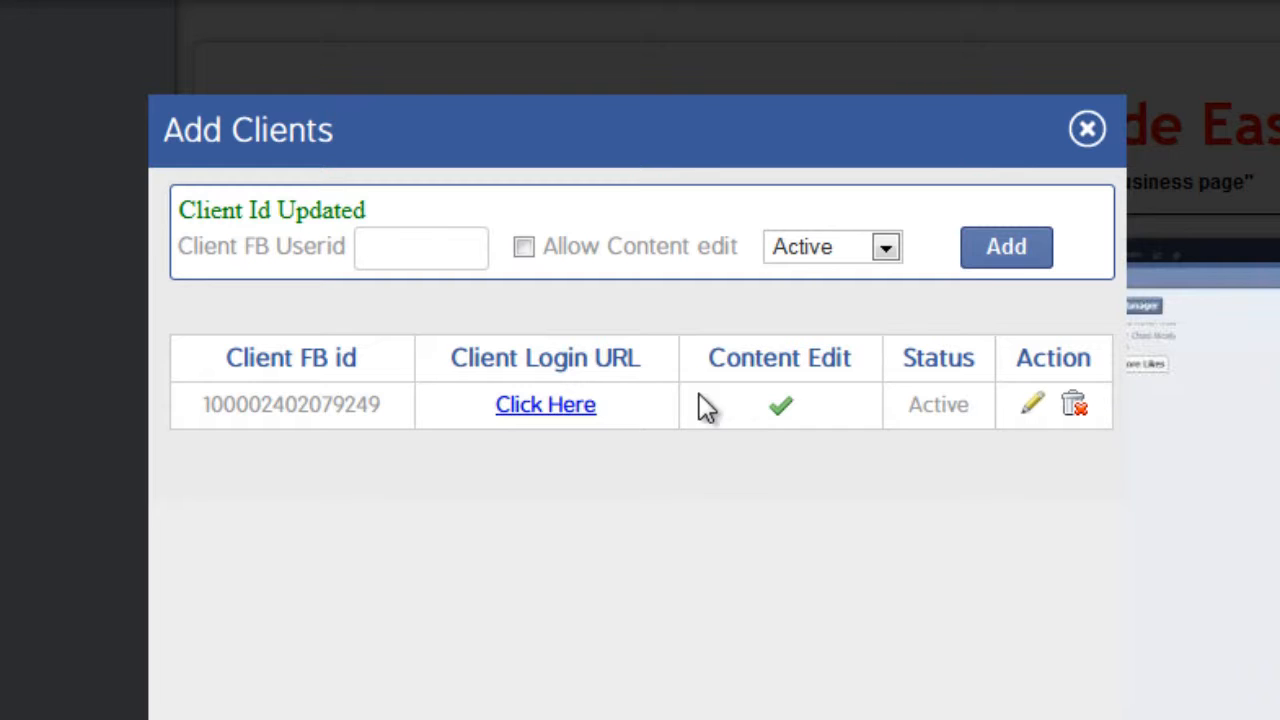
# Copy the client's full login URL from the client list and close the list.
pyautogui.click(558, 406)
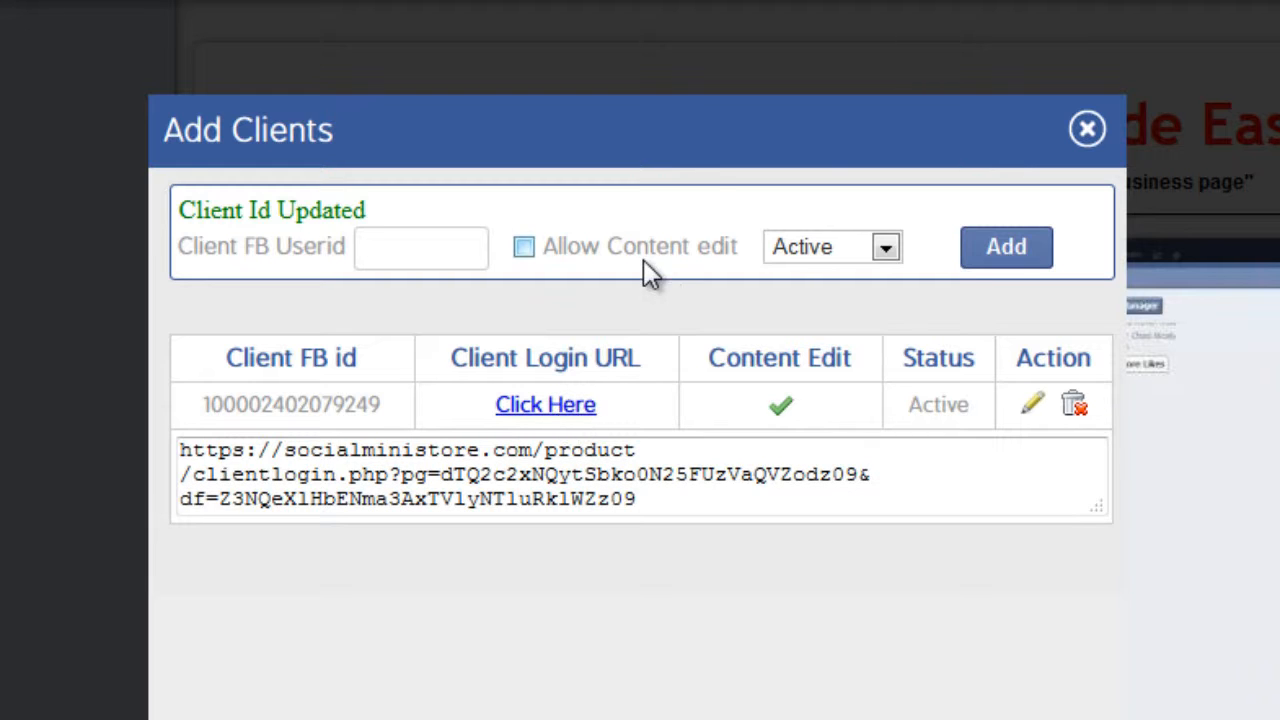
pyautogui.moveTo(663, 491); pyautogui.dragTo(94, 414)
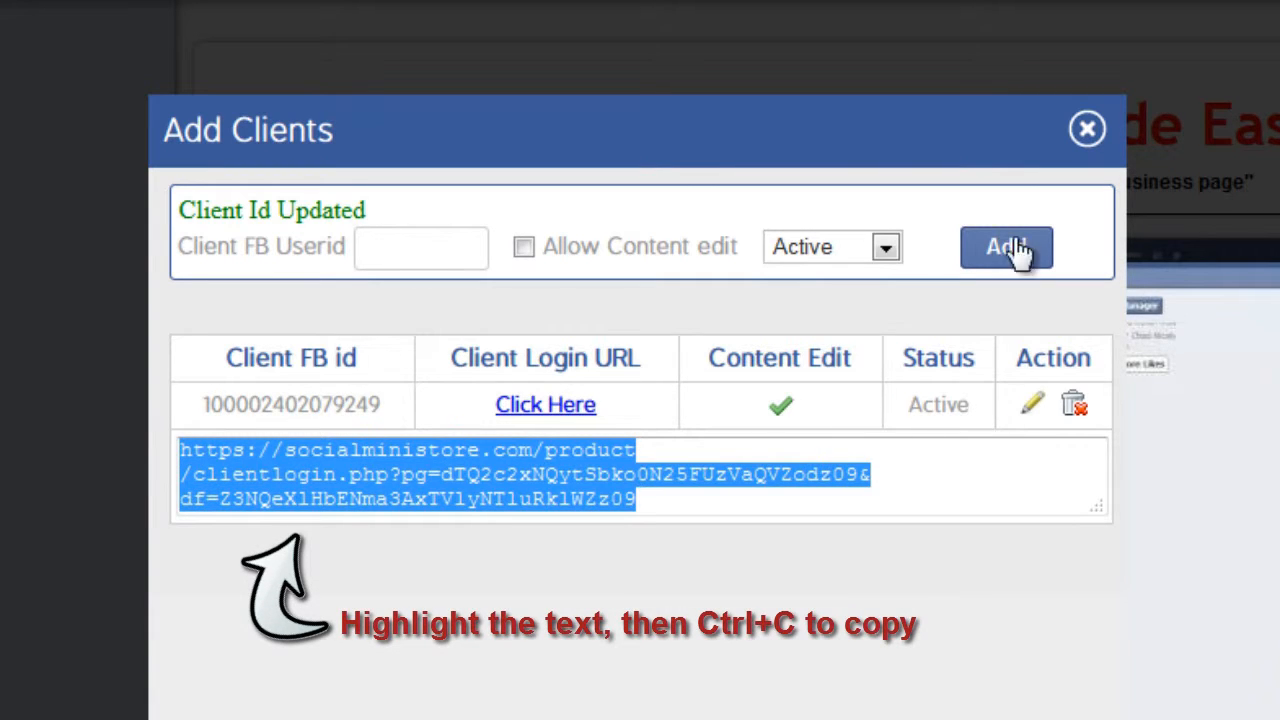
pyautogui.click(1097, 152)
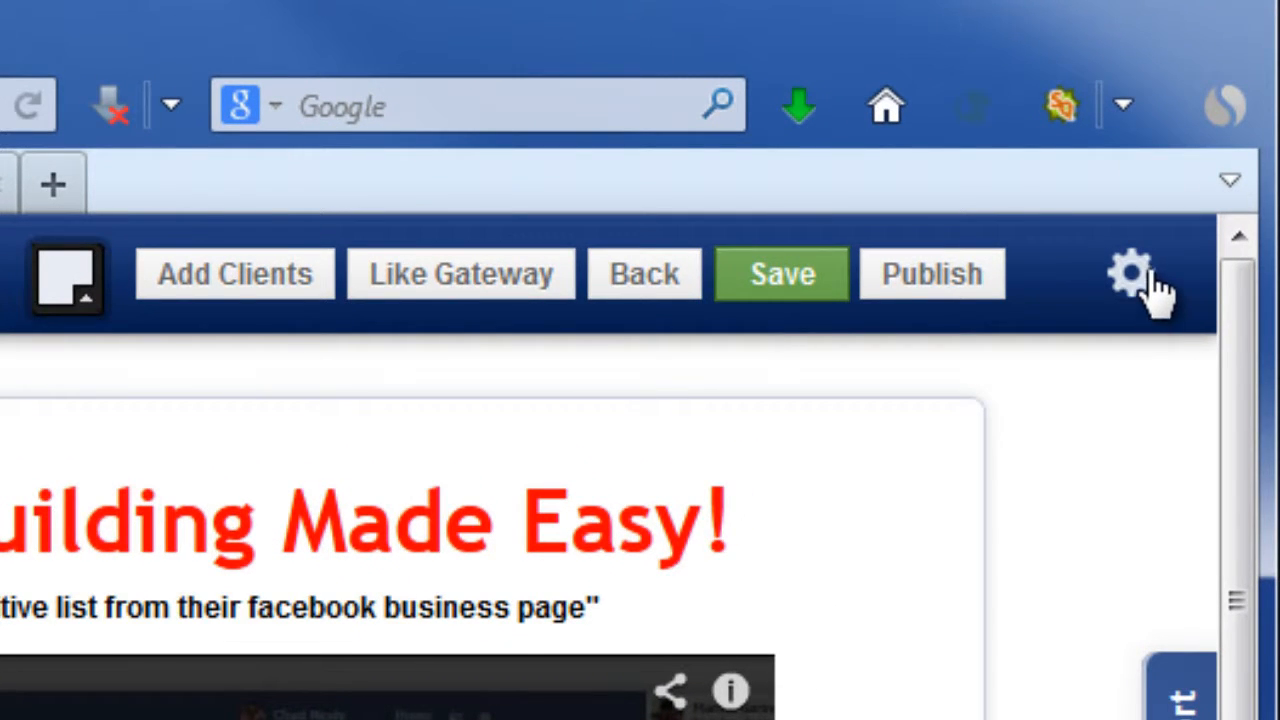
# Log out of the store builder account.
pyautogui.click(1140, 290)
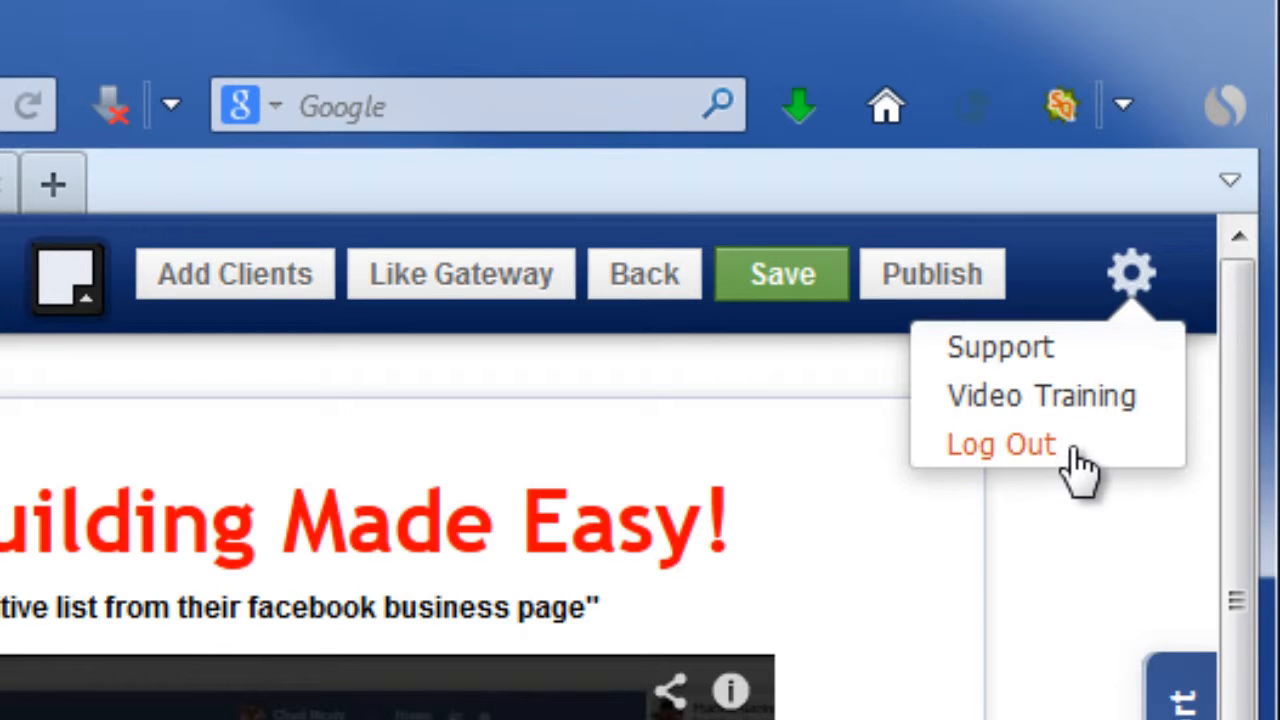
pyautogui.click(1040, 452)
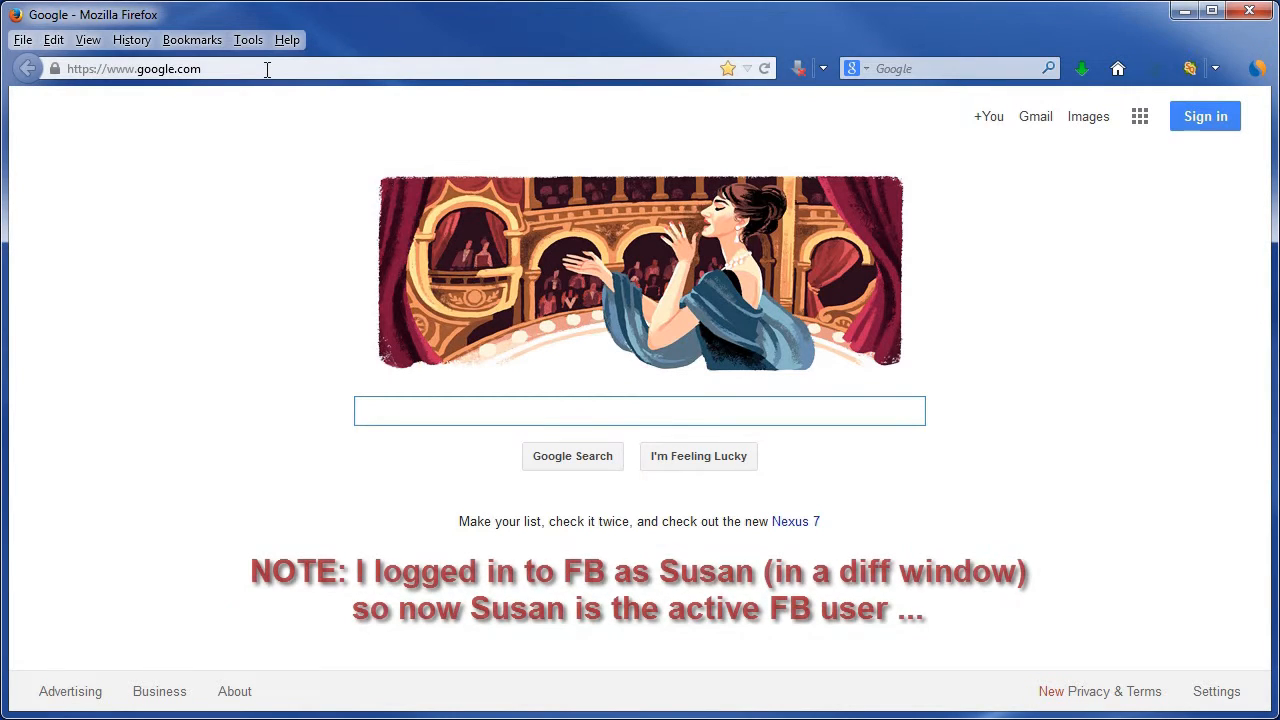
# Open the copied client login URL and connect with Facebook, granting Social Mini Store profile access and page management.
pyautogui.click(267, 69)
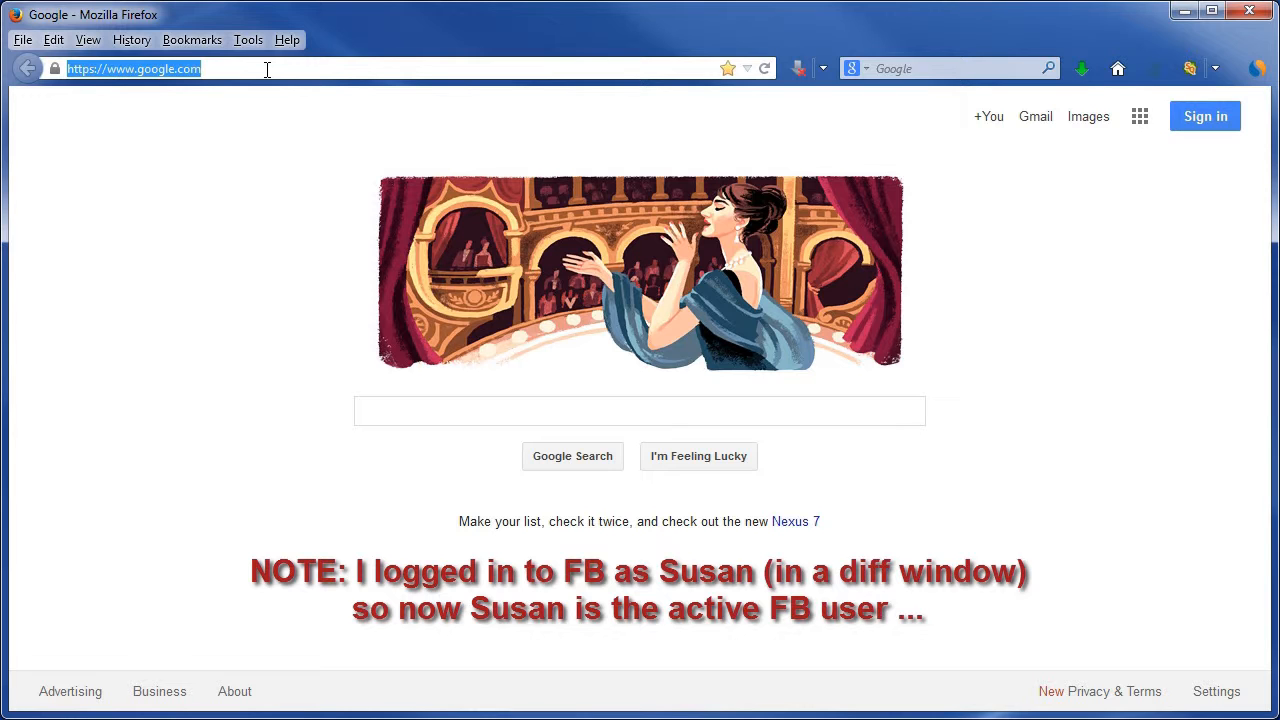
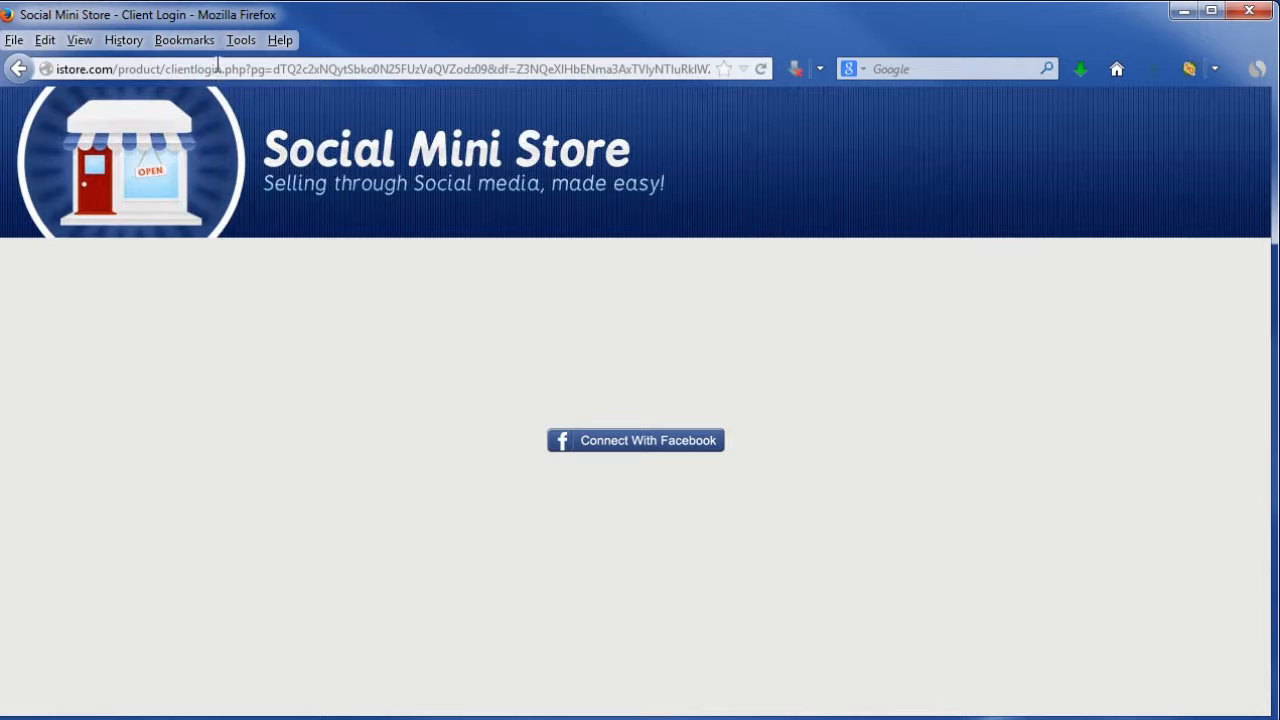
pyautogui.moveTo(216, 68); pyautogui.dragTo(174, 70)
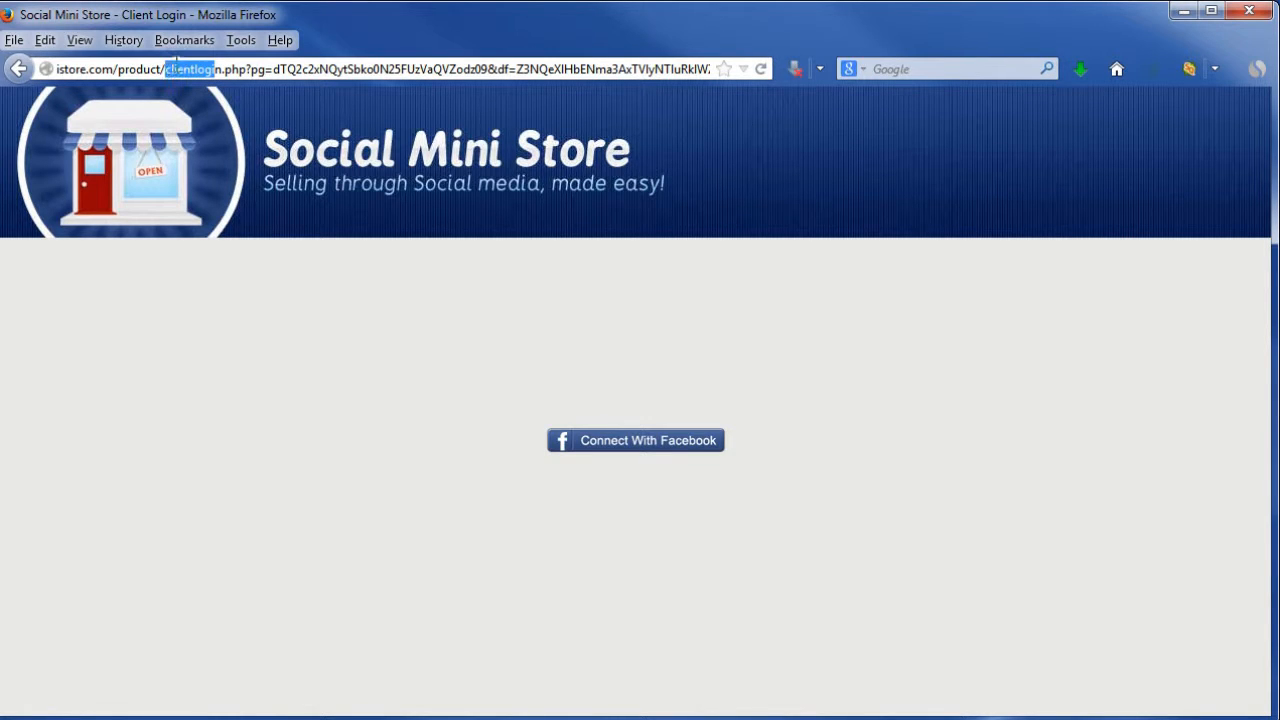
pyautogui.click(645, 443)
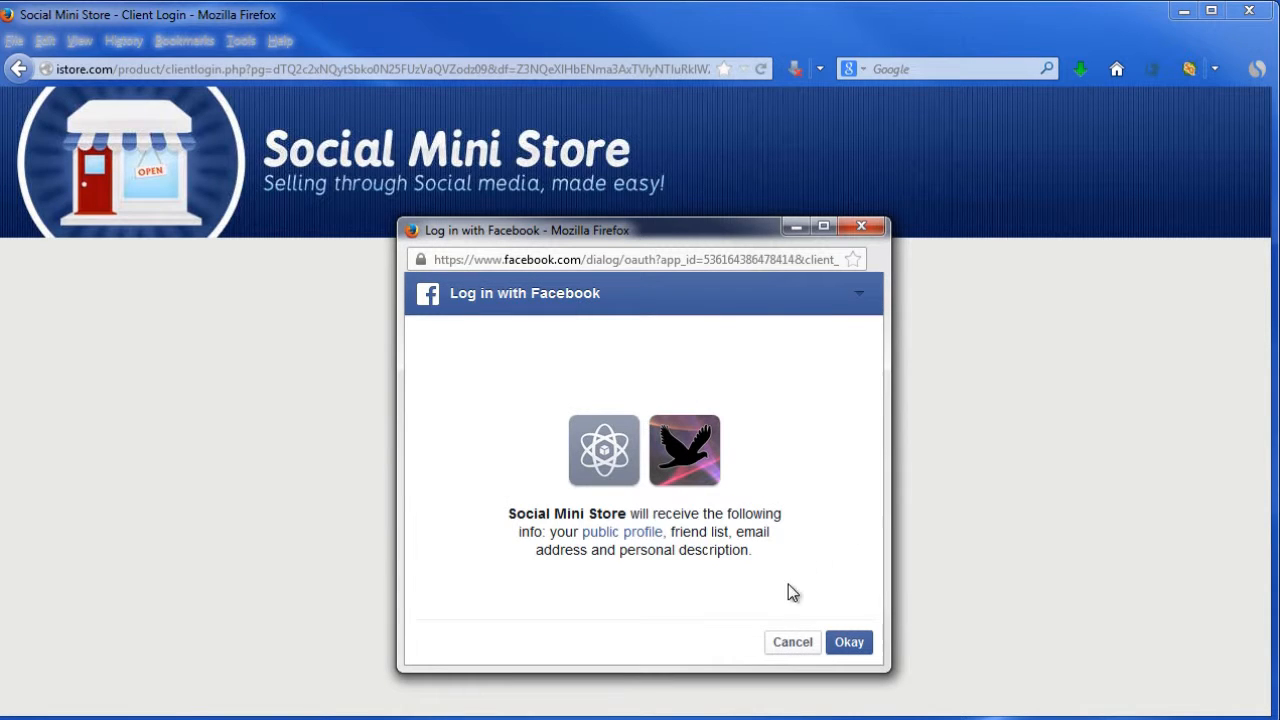
pyautogui.click(858, 645)
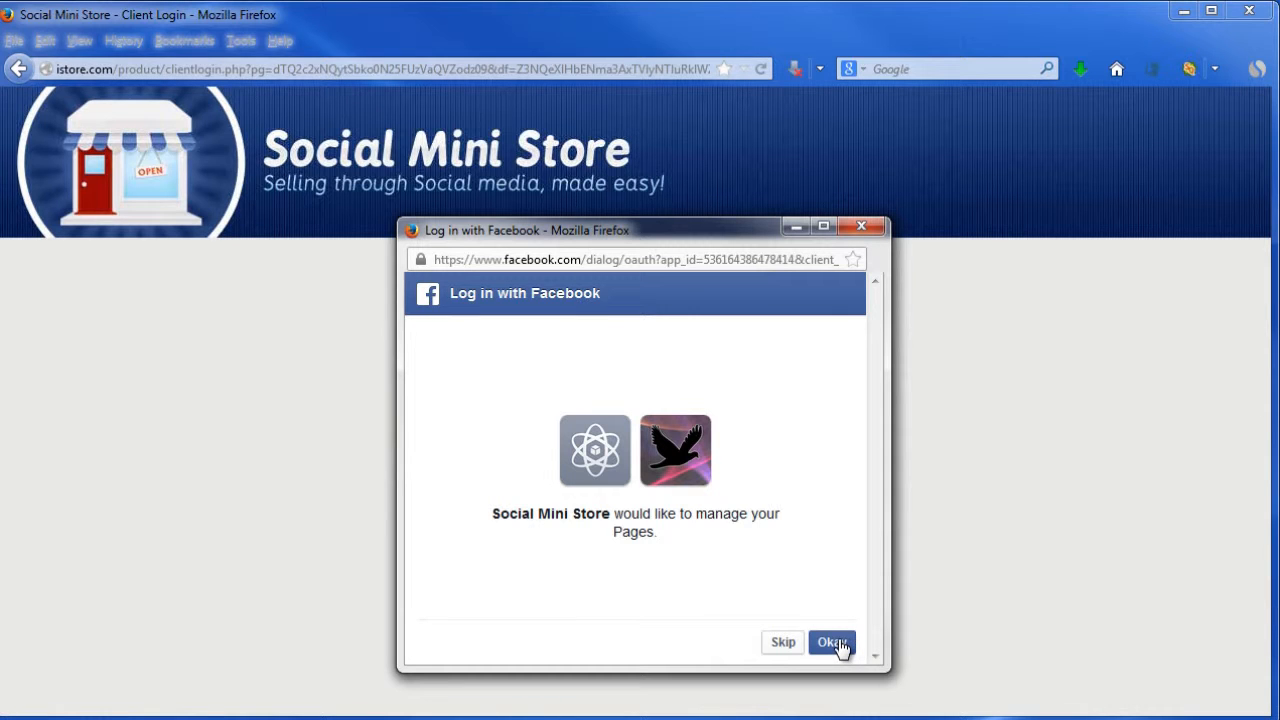
pyautogui.click(836, 643)
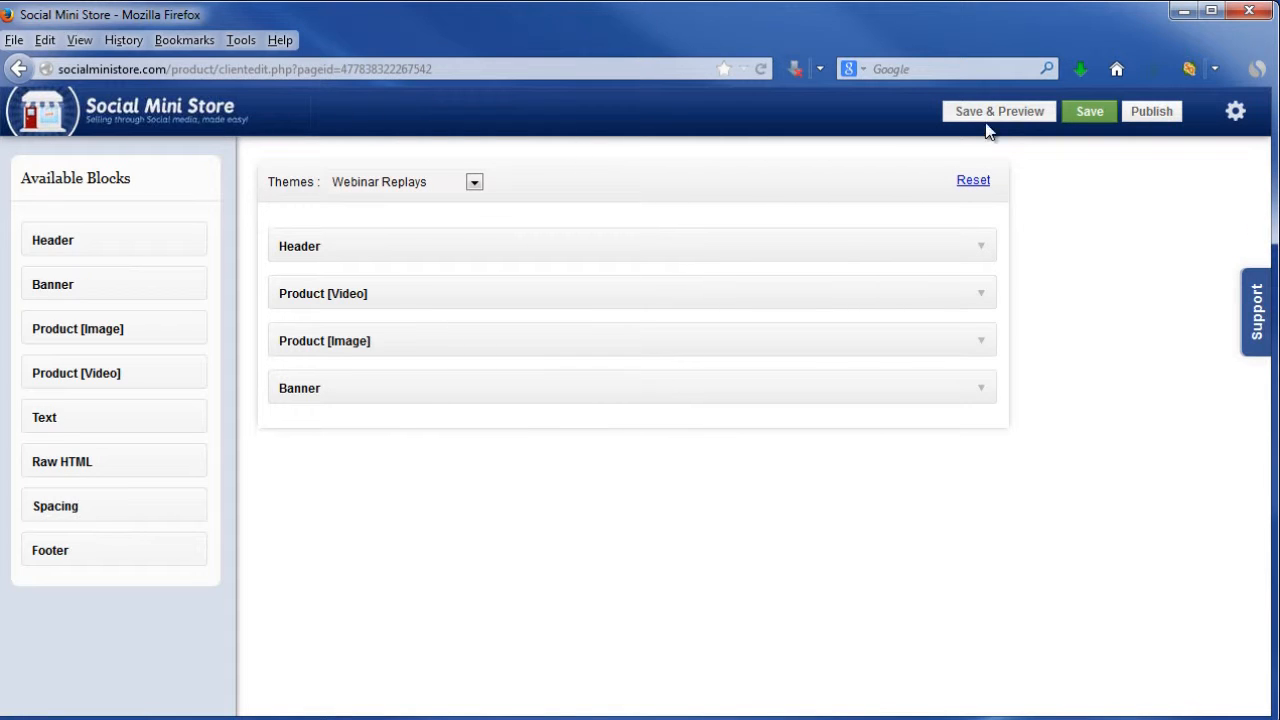
# Review the themes offered in the client's editor and examine the Header block's content settings.
pyautogui.click(432, 184)
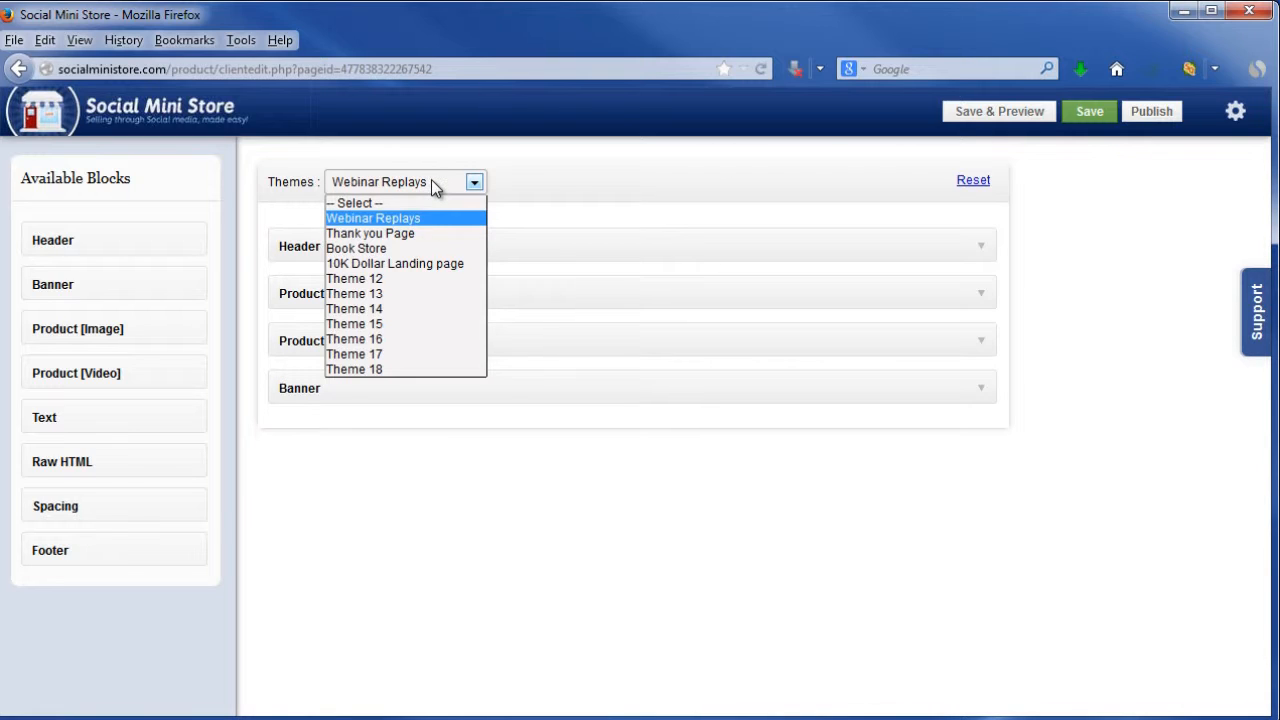
pyautogui.click(431, 181)
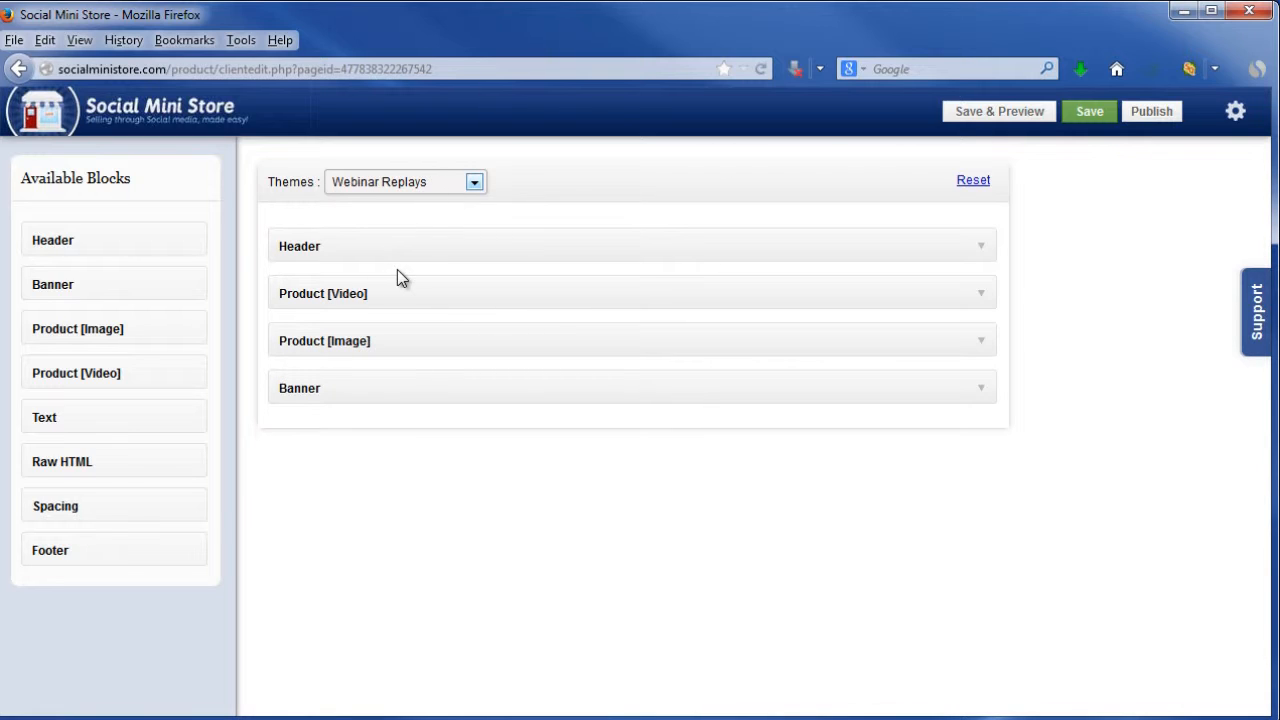
pyautogui.click(982, 249)
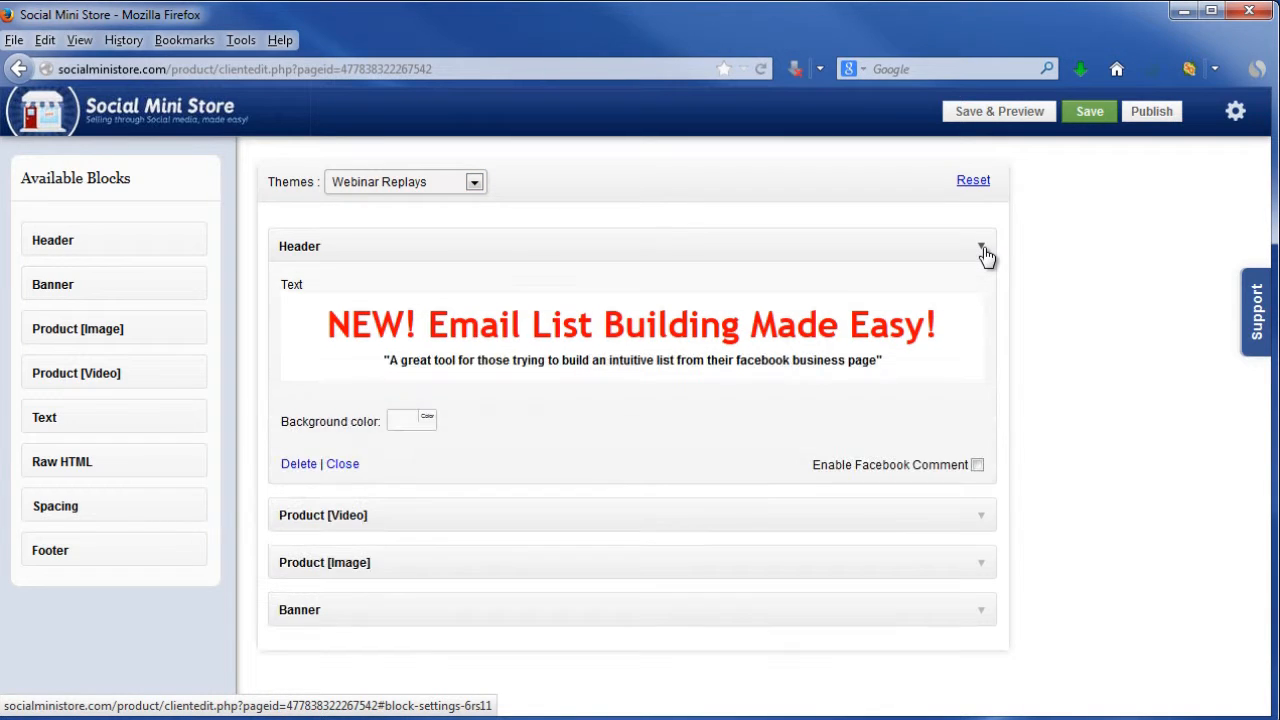
pyautogui.click(983, 250)
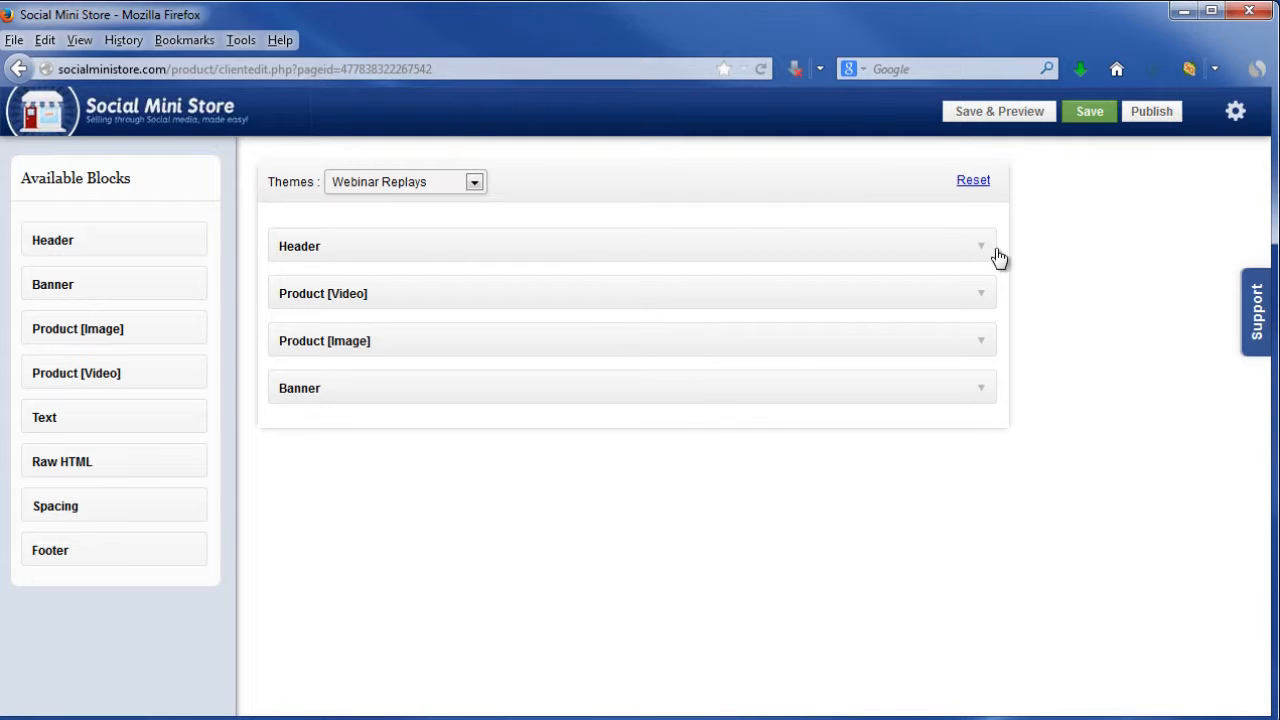
# Narrow the Header block to a little over half of the layout's width.
pyautogui.moveTo(892, 239); pyautogui.dragTo(694, 239)
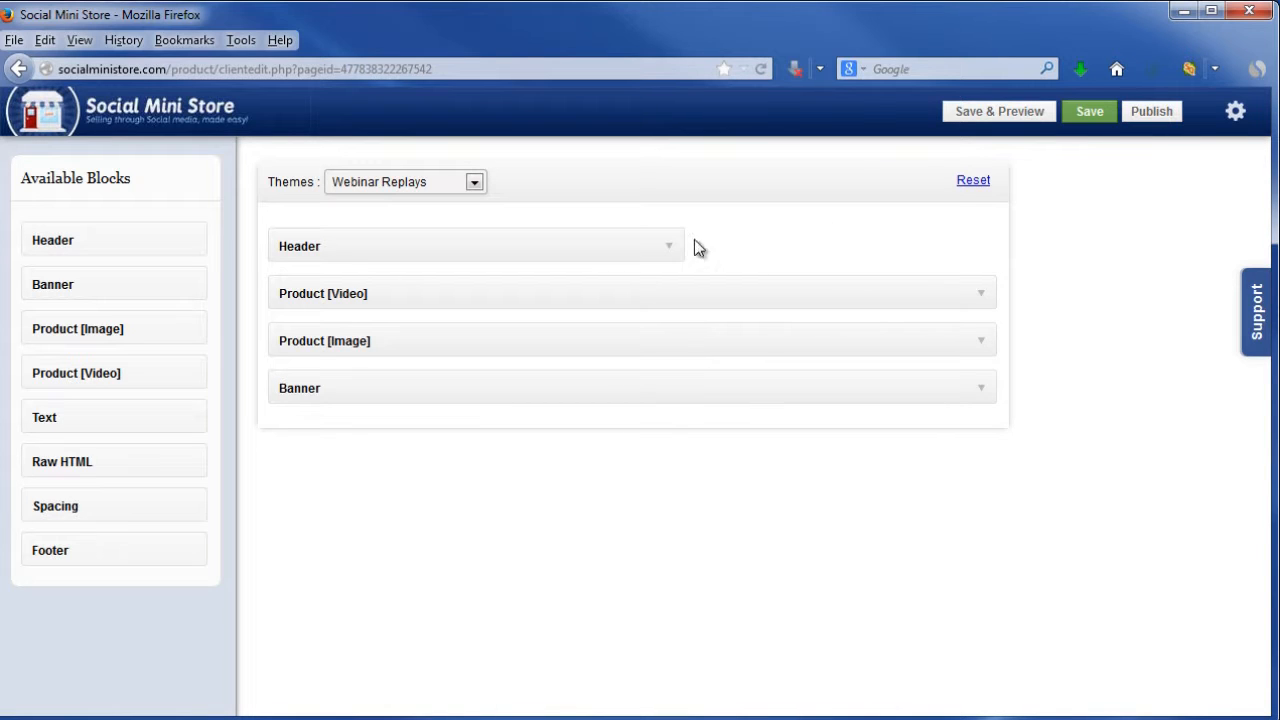
# Save and preview the edited layout on Facebook, view the Store Front tab, and return to the Salon Test page.
pyautogui.click(1012, 120)
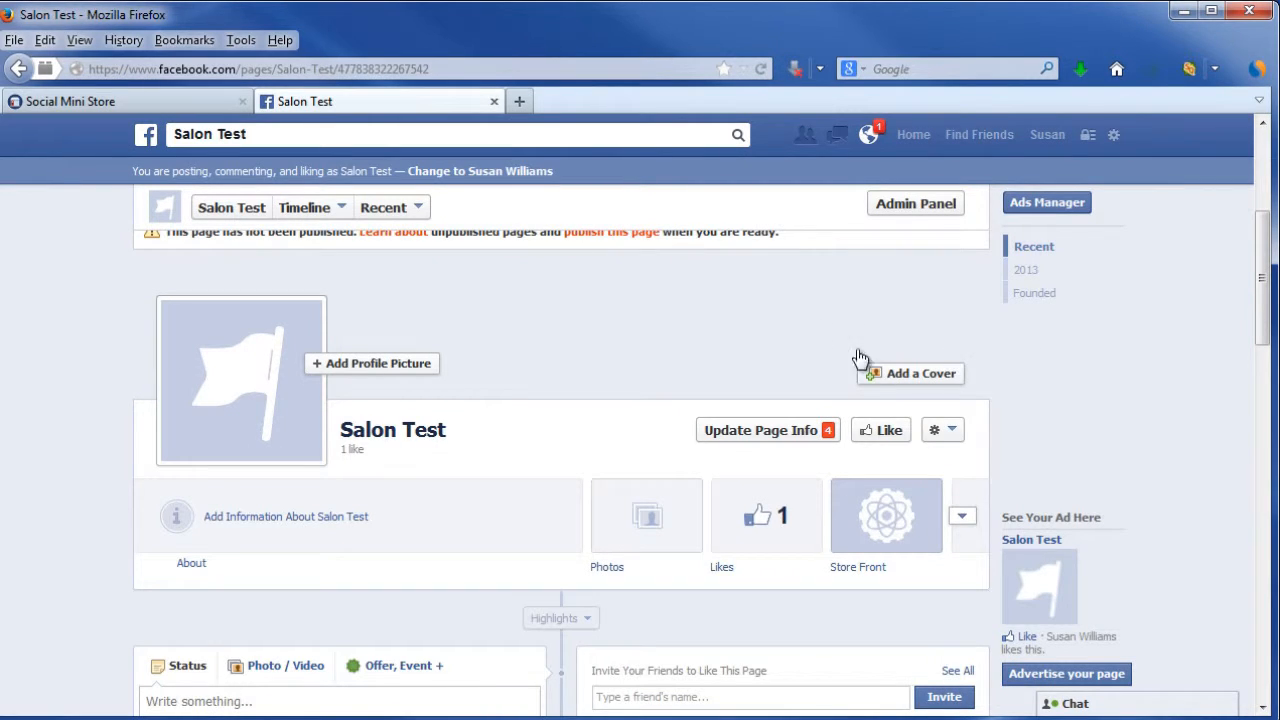
pyautogui.click(889, 531)
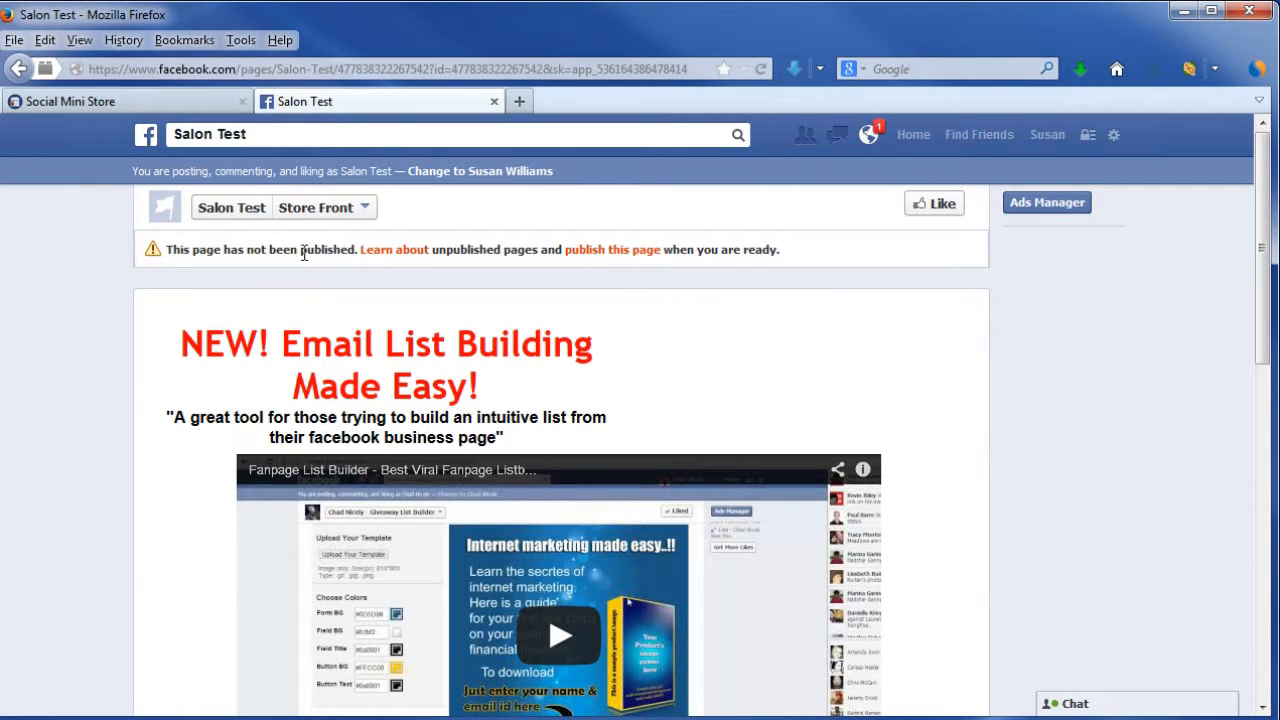
pyautogui.click(224, 211)
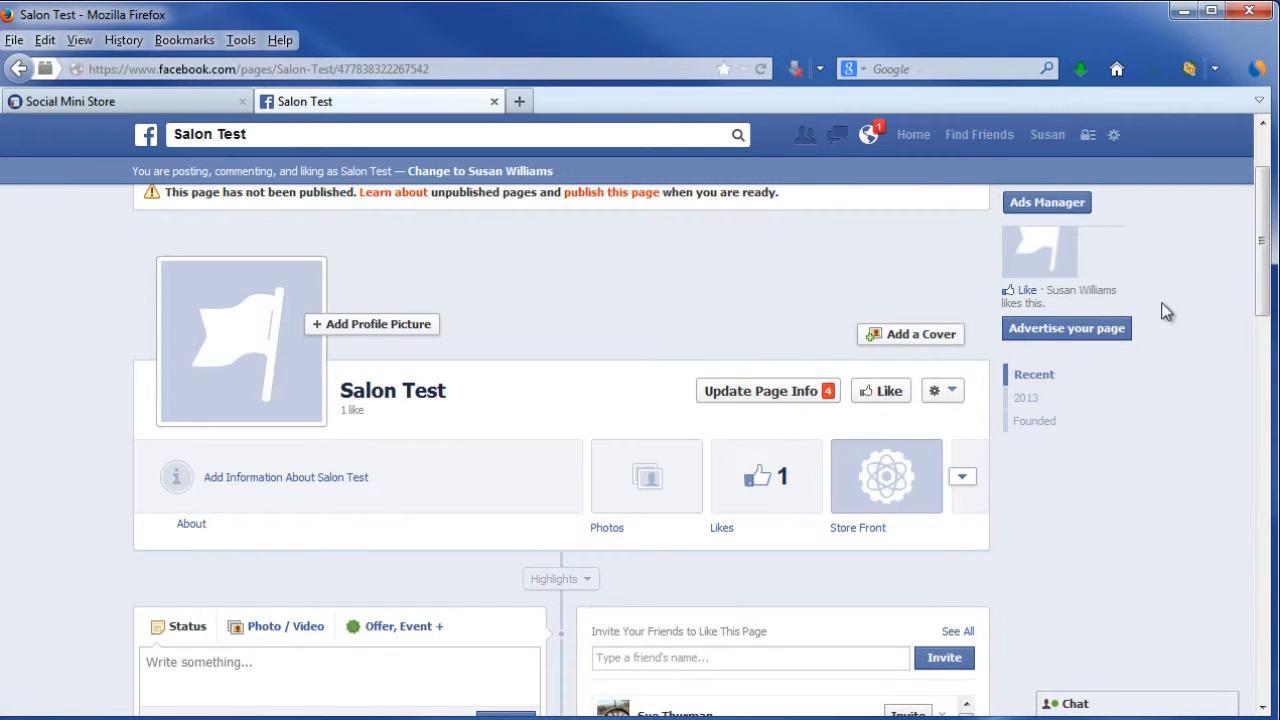
# Open the Social Mini Store app's settings from the apps added to the Salon Test page.
pyautogui.scroll(2, 1270, 300)
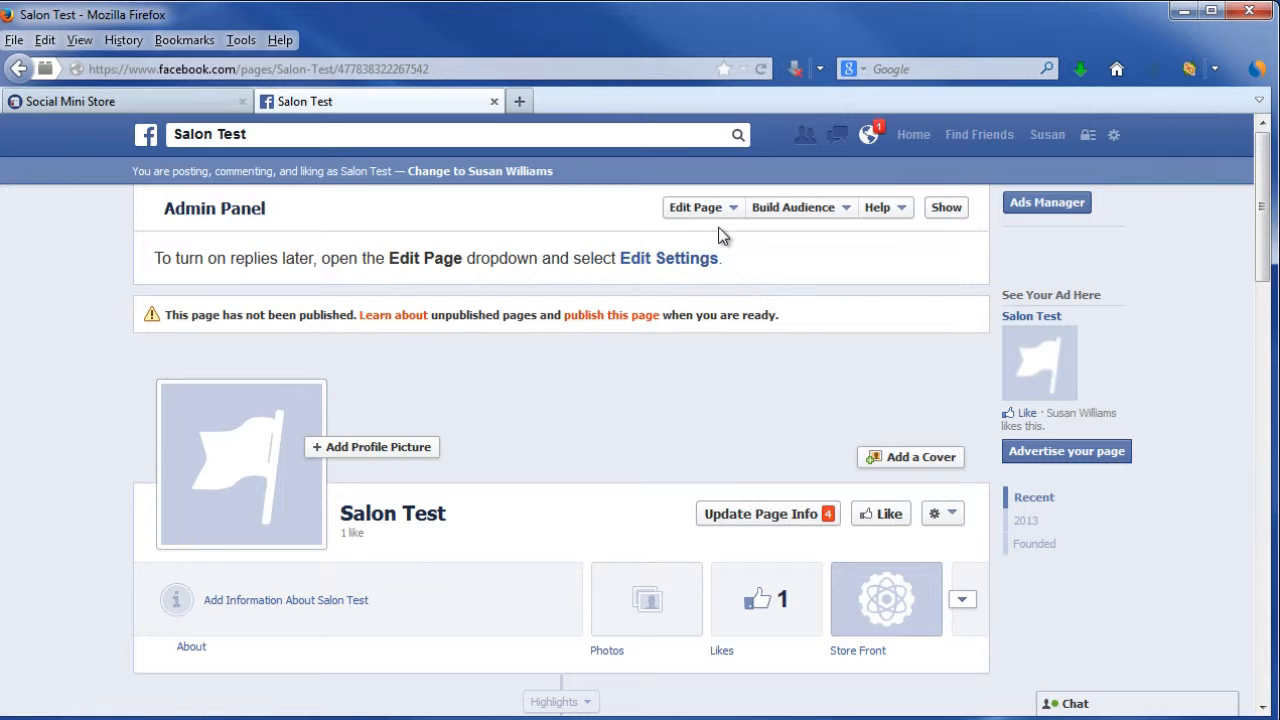
pyautogui.click(735, 207)
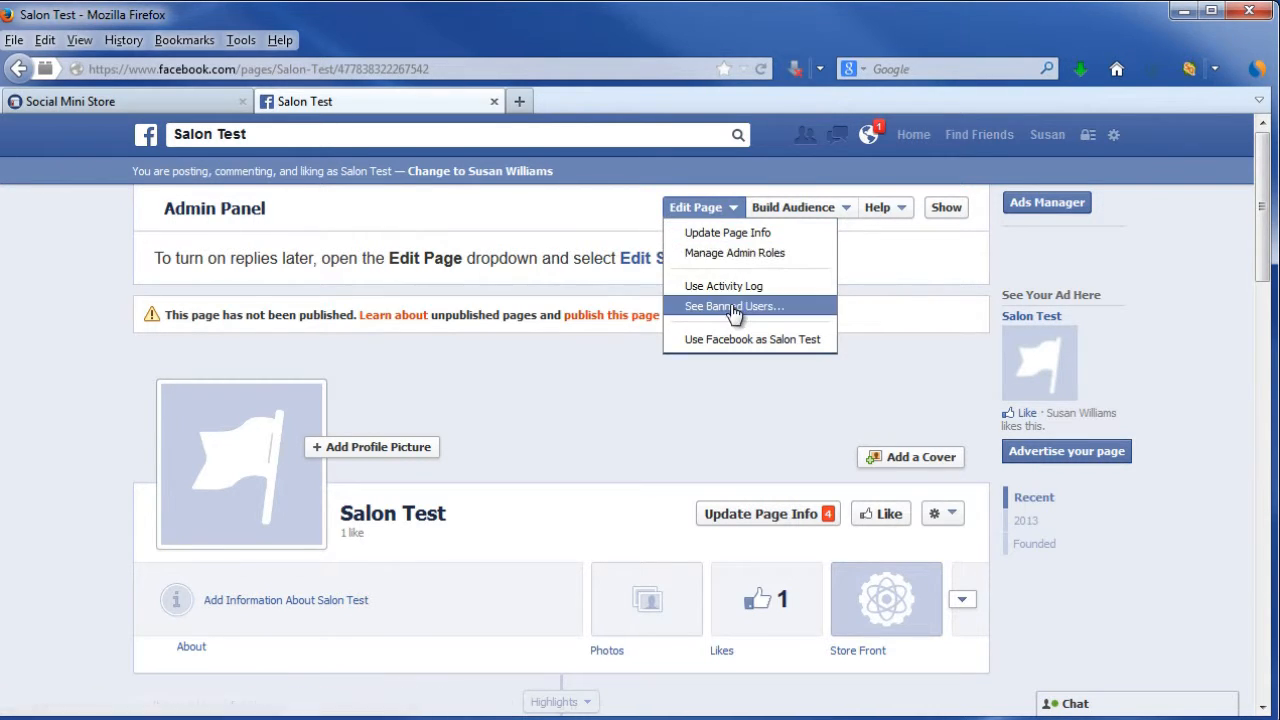
pyautogui.click(734, 233)
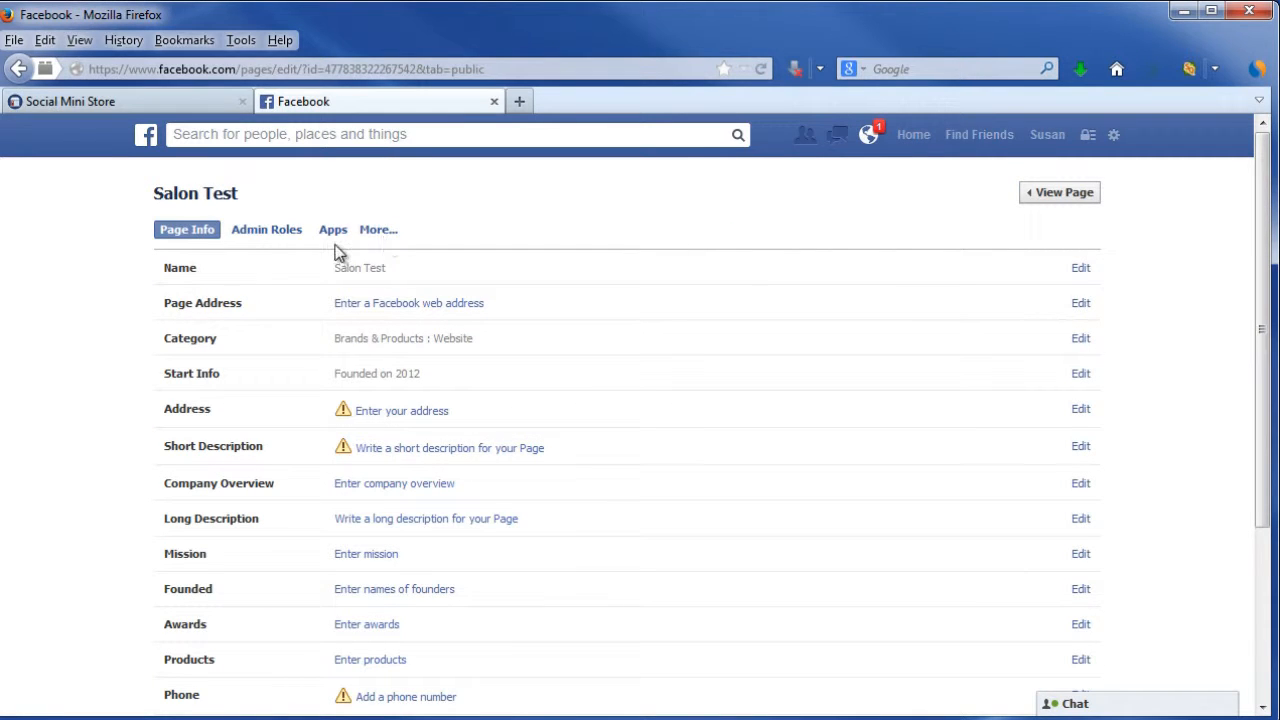
pyautogui.click(333, 231)
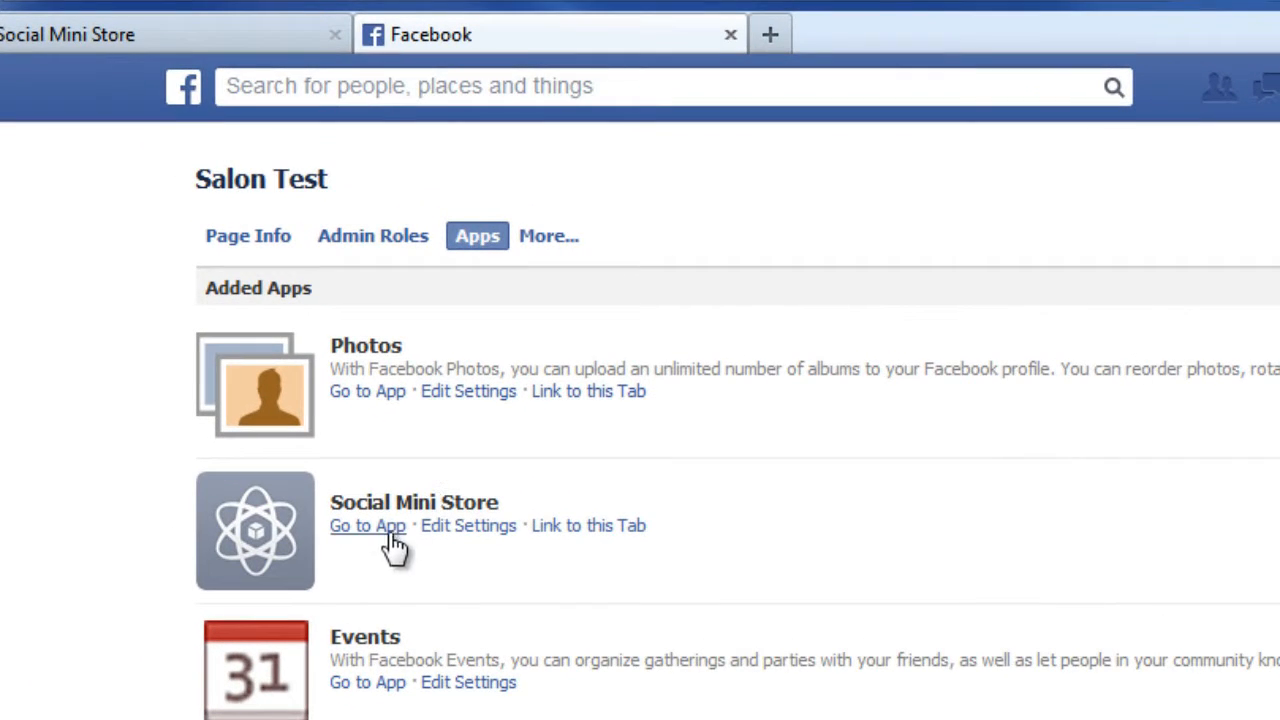
pyautogui.click(470, 527)
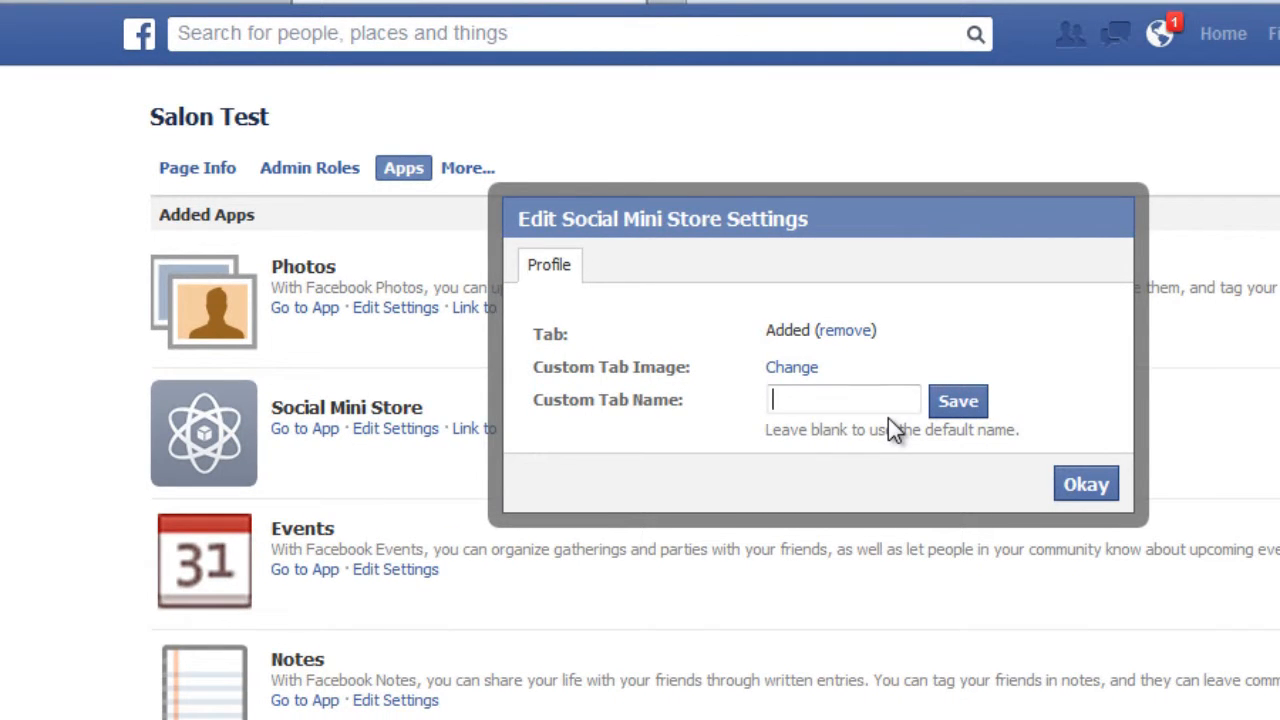
# Set the custom tab name to "My Store" and save it, also checking the custom tab image upload page.
pyautogui.write('My Store')
pyautogui.click(800, 370)
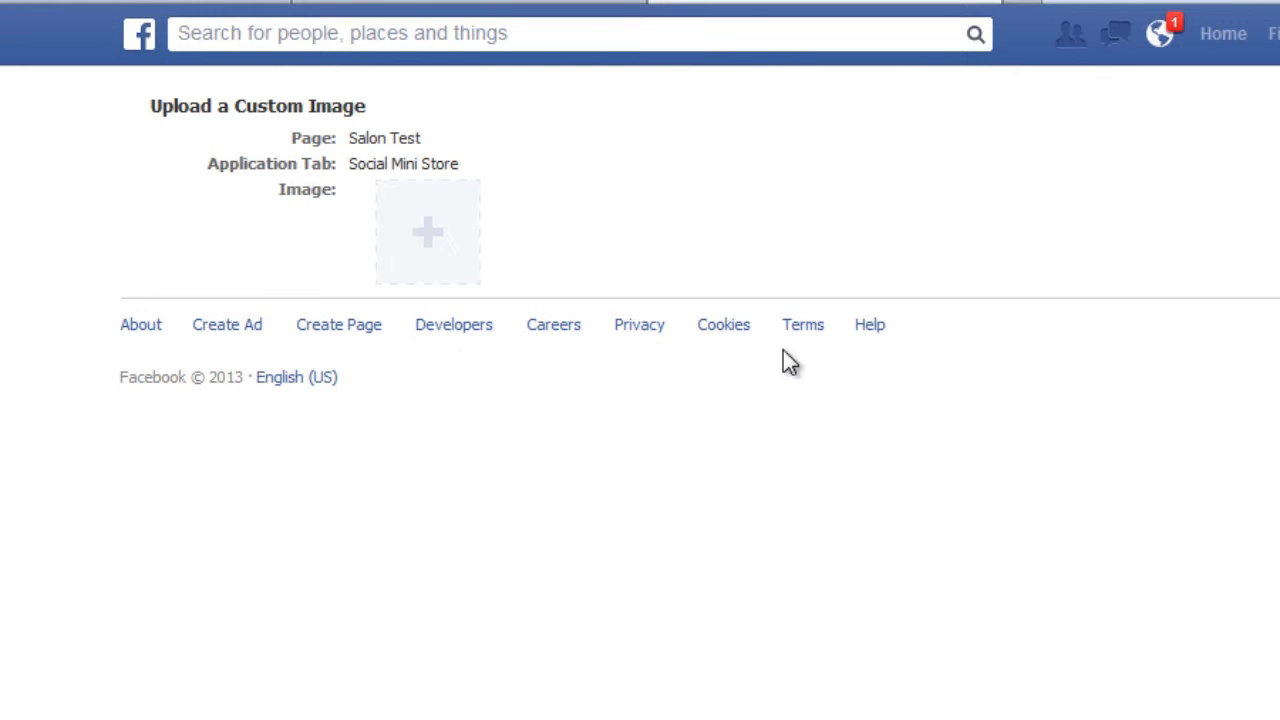
pyautogui.moveTo(366, 249)
pyautogui.click(989, 1)
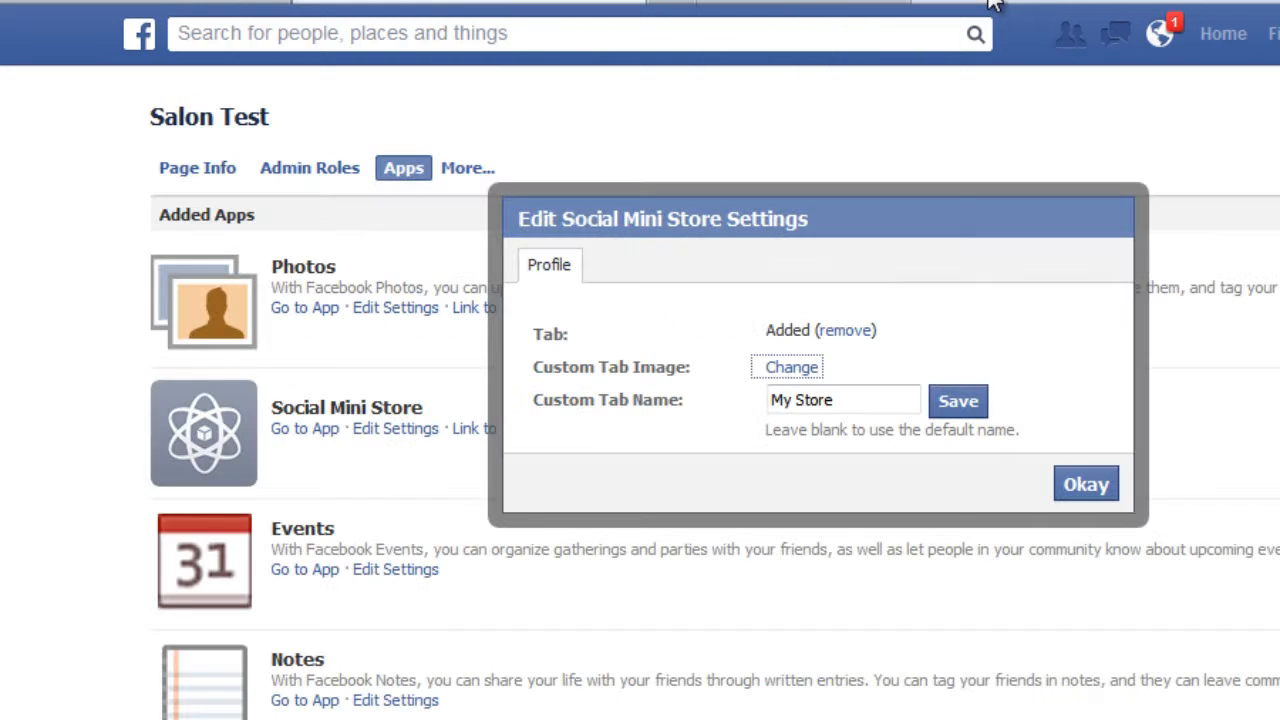
pyautogui.click(954, 398)
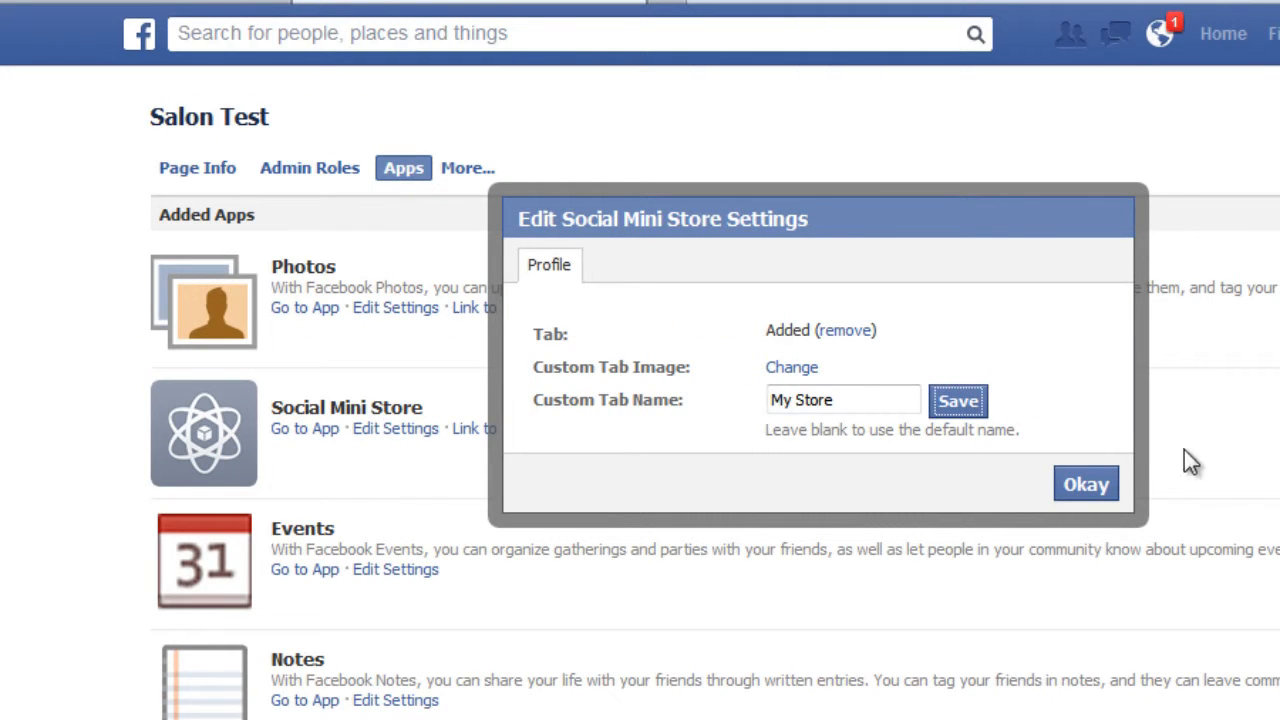
pyautogui.click(1085, 484)
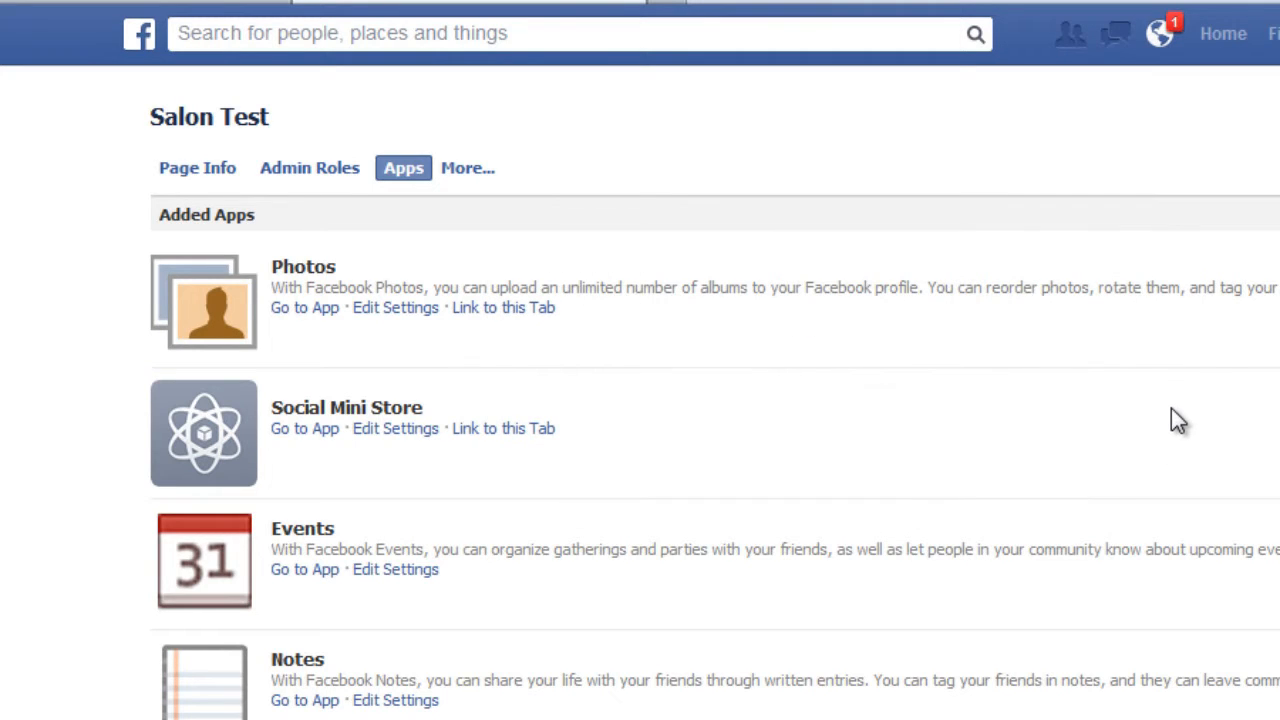